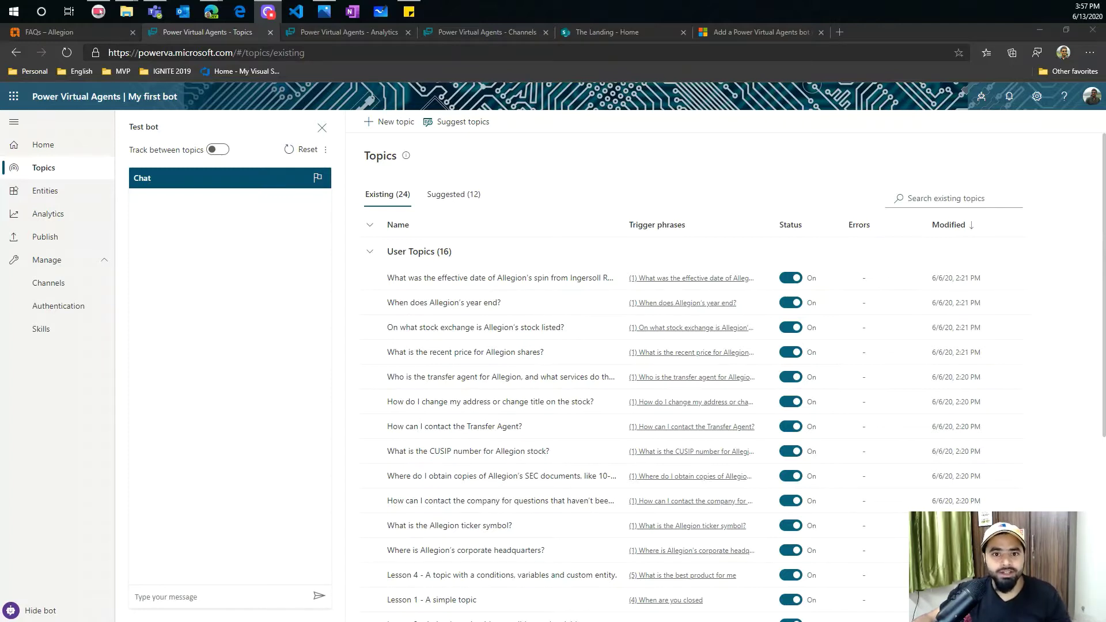
# Step: Send the message "Hey" to the bot in the test chat
pyautogui.click(181, 598)
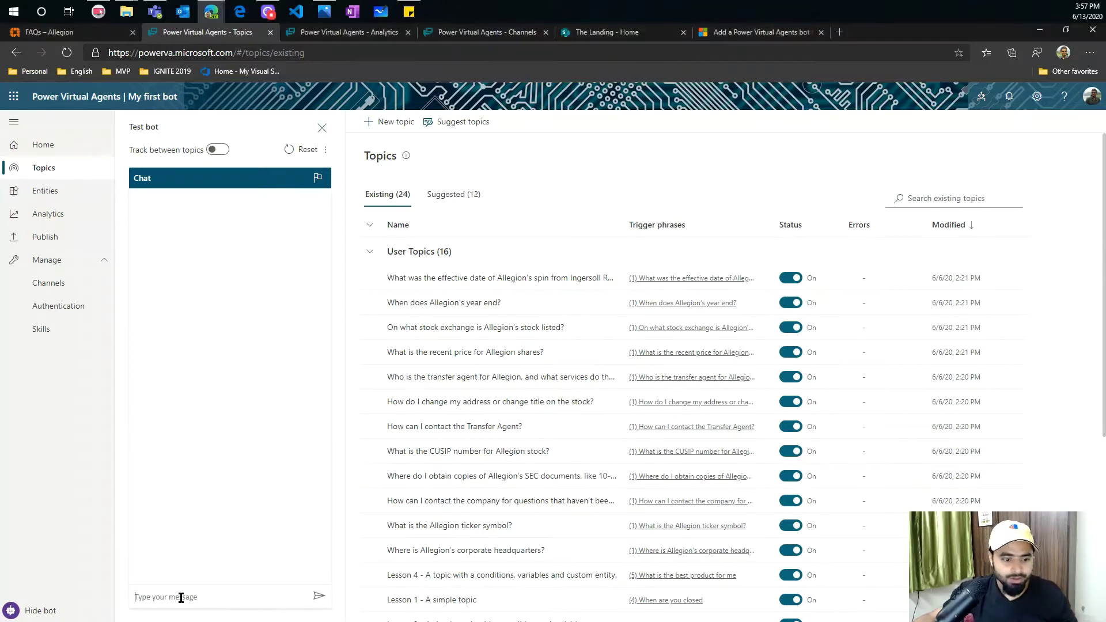
pyautogui.write('Hey')
pyautogui.press('Return')
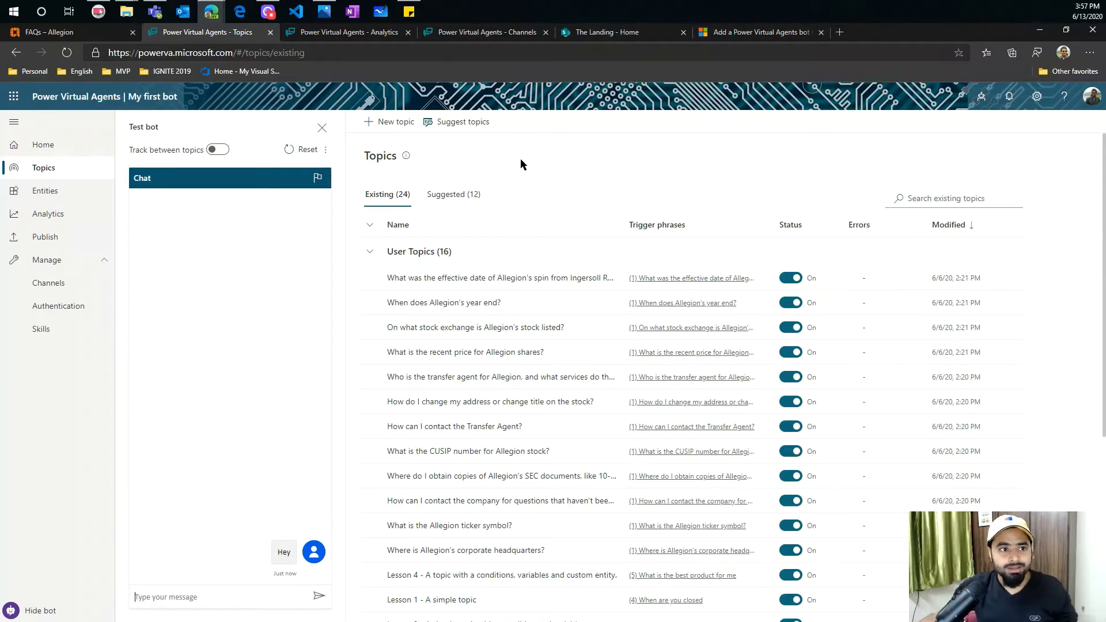
# Step: Look at the webpage-link dialog for suggesting topics and the Allegion FAQs page, and close the dialog without adding a link
pyautogui.click(473, 123)
pyautogui.click(529, 247)
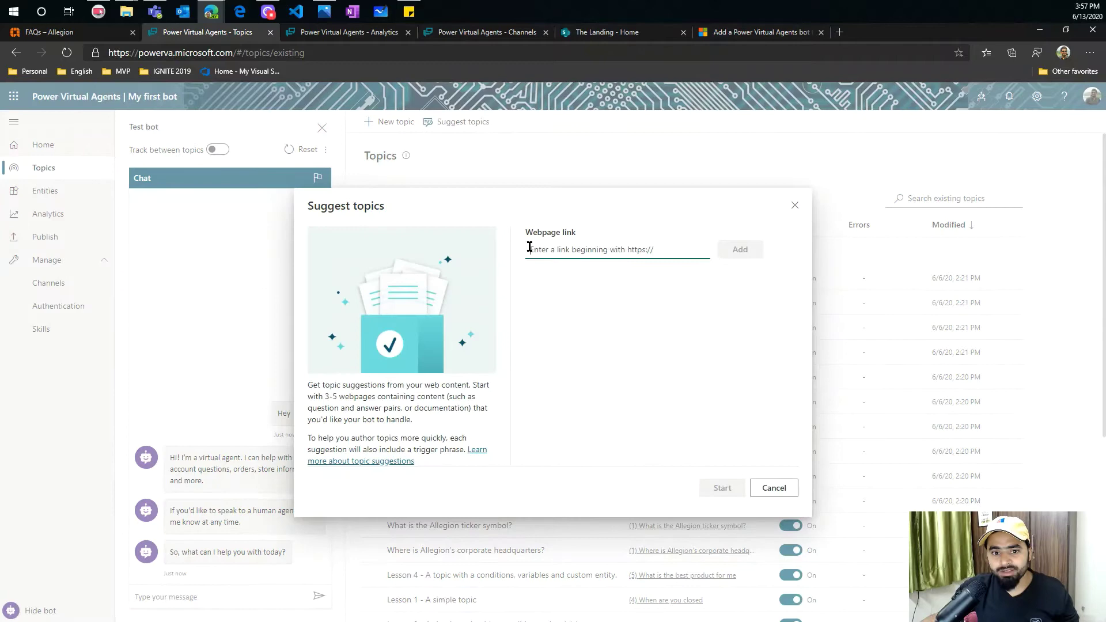
pyautogui.click(79, 38)
pyautogui.click(248, 32)
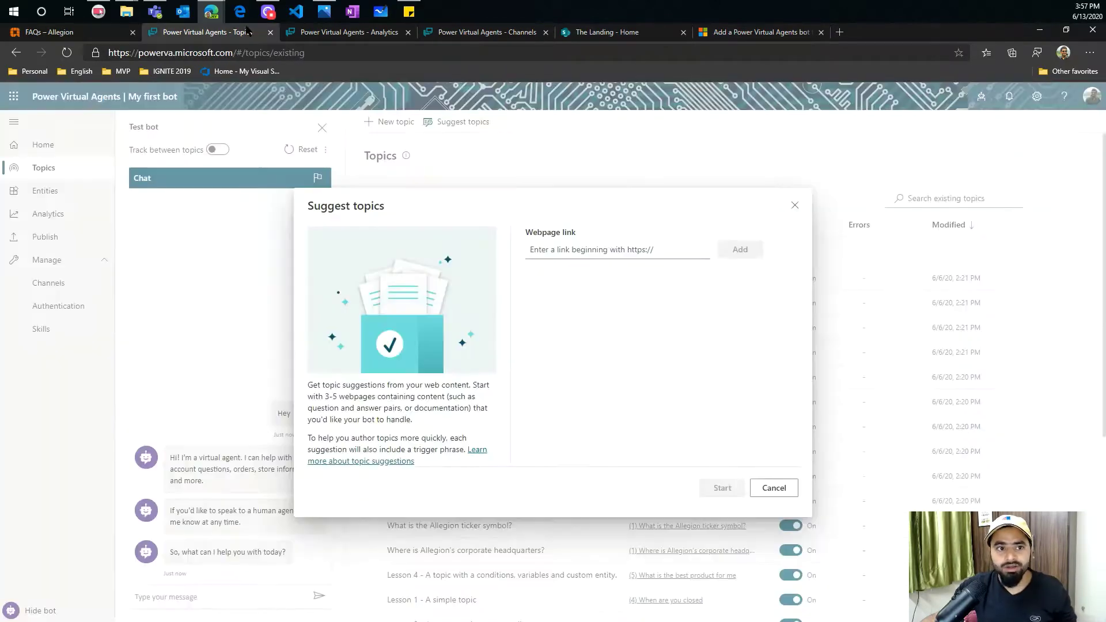
pyautogui.click(766, 487)
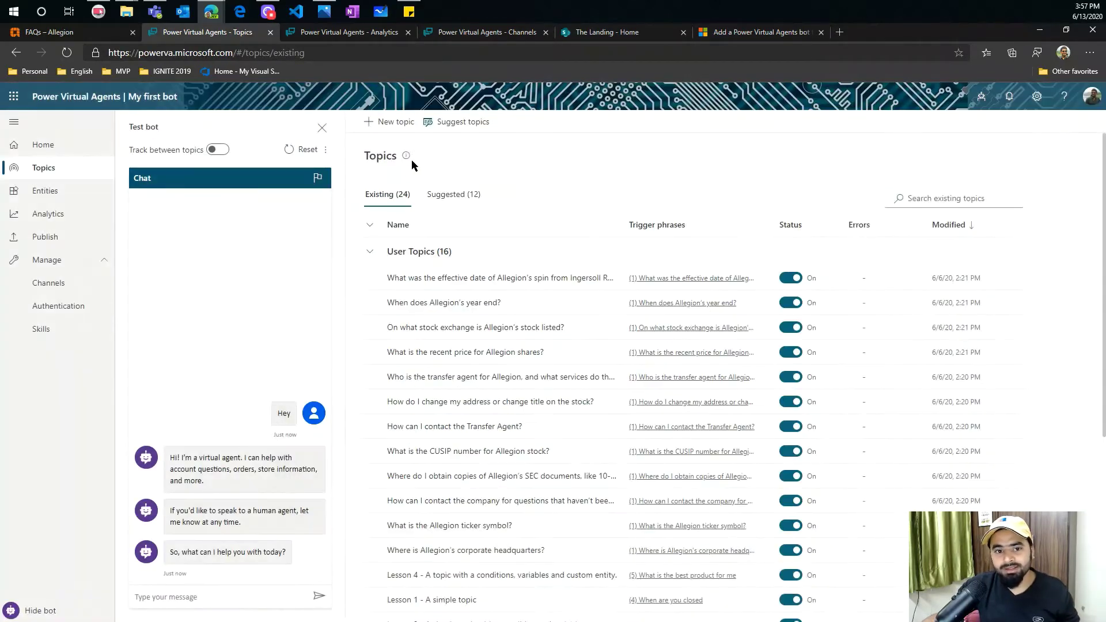
# Step: Add the suggested topic about Allegion's corporate headquarters to the existing topics, and return to the existing topics list
pyautogui.click(428, 197)
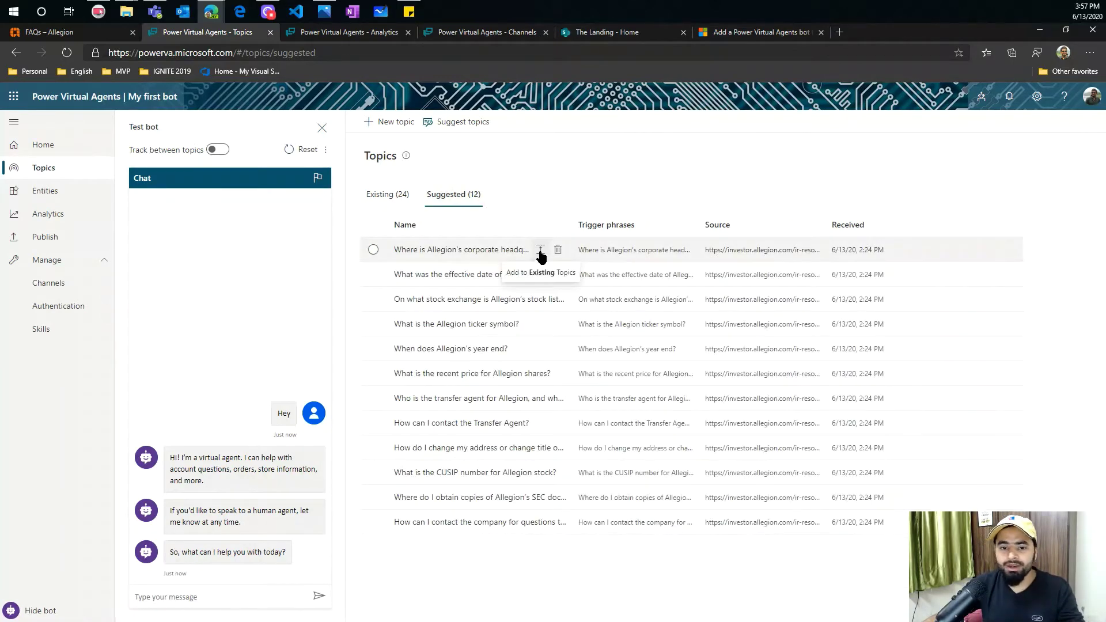
pyautogui.click(385, 199)
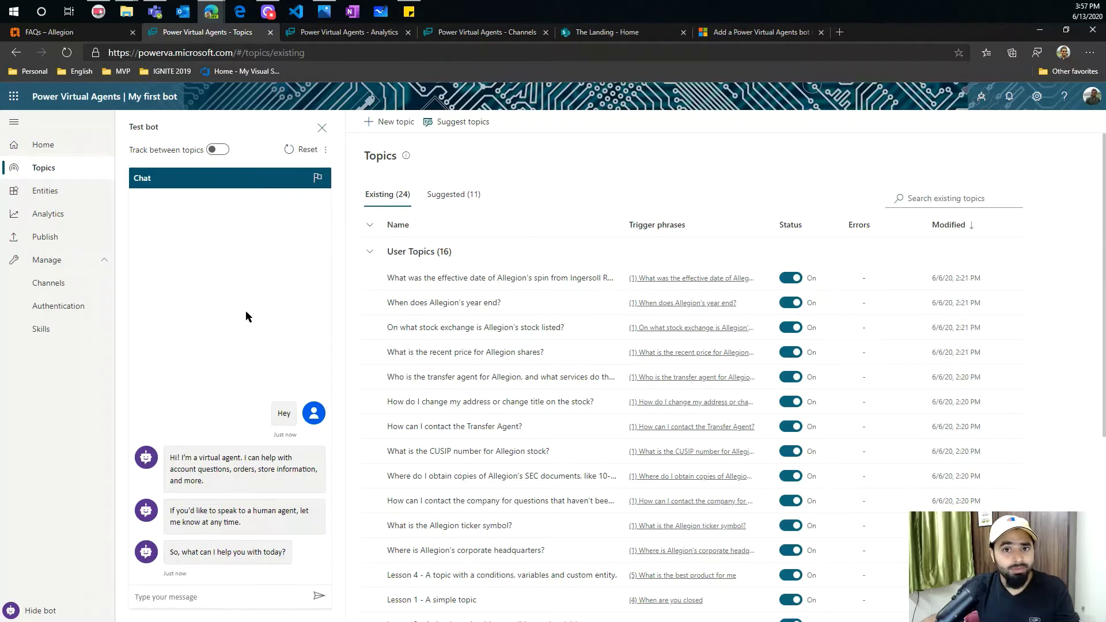
# Step: Review the bot's customer satisfaction and summary analytics
pyautogui.click(376, 36)
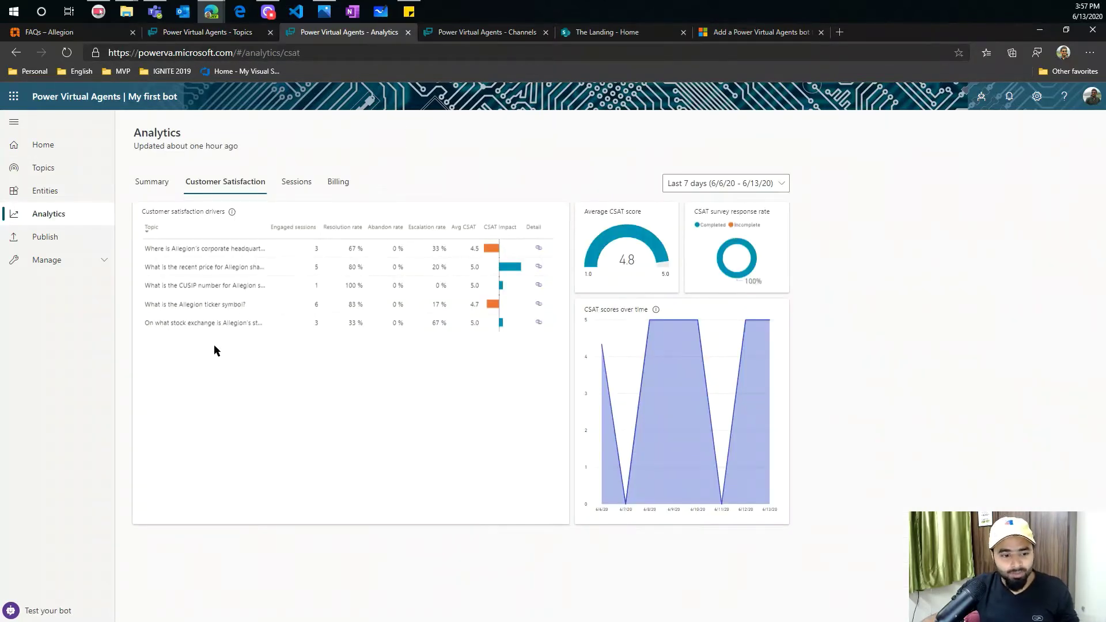
pyautogui.click(164, 183)
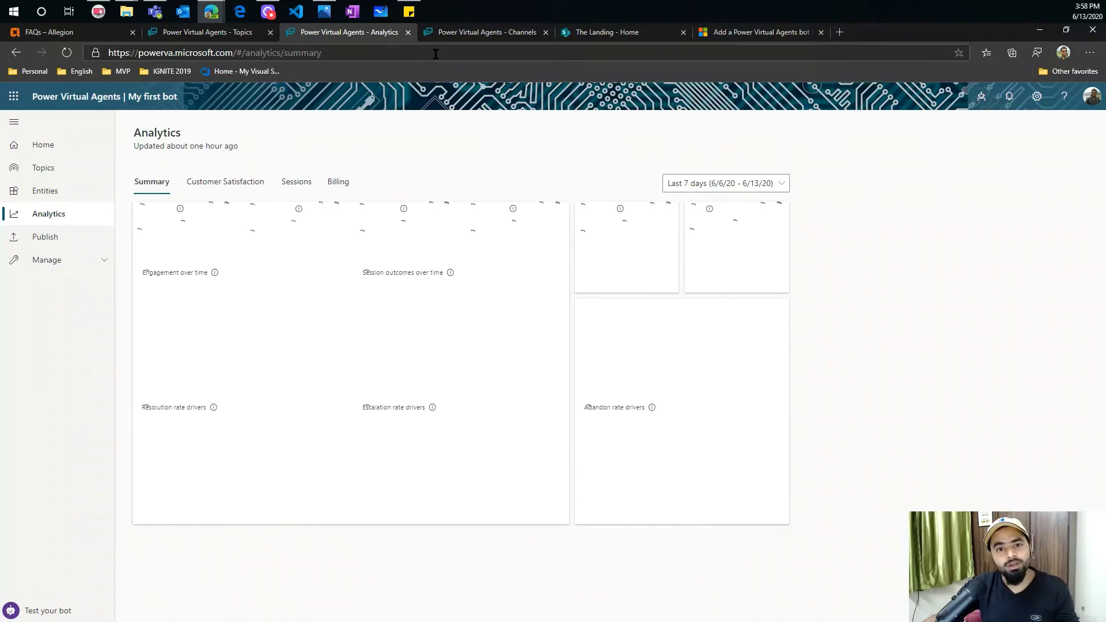
# Step: Copy the default embed code from the bot's Custom website channel
pyautogui.click(469, 34)
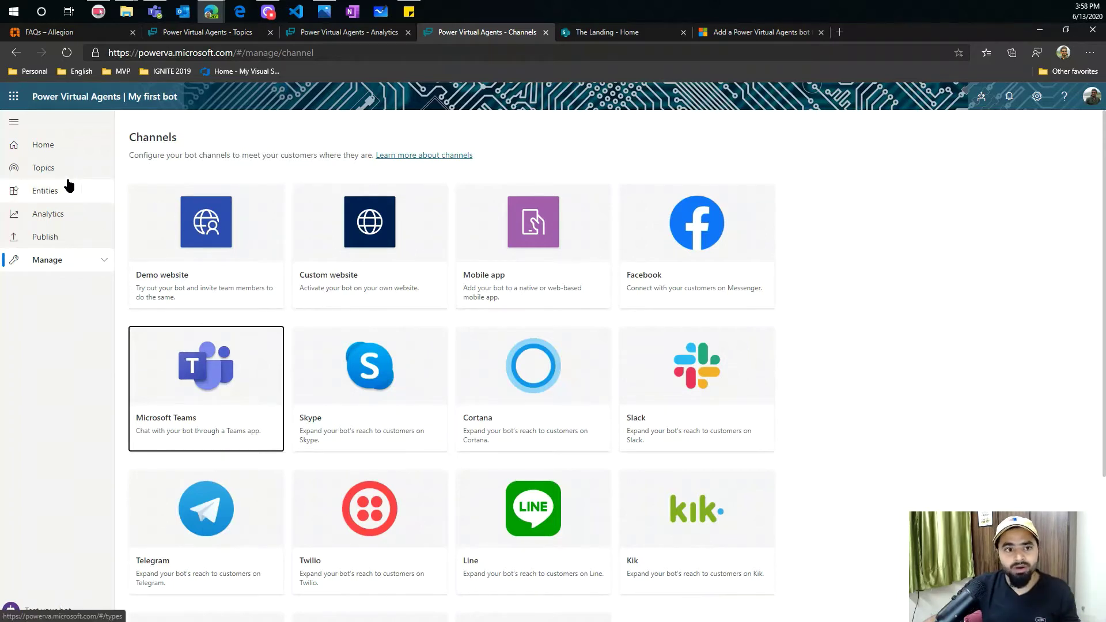
pyautogui.click(981, 96)
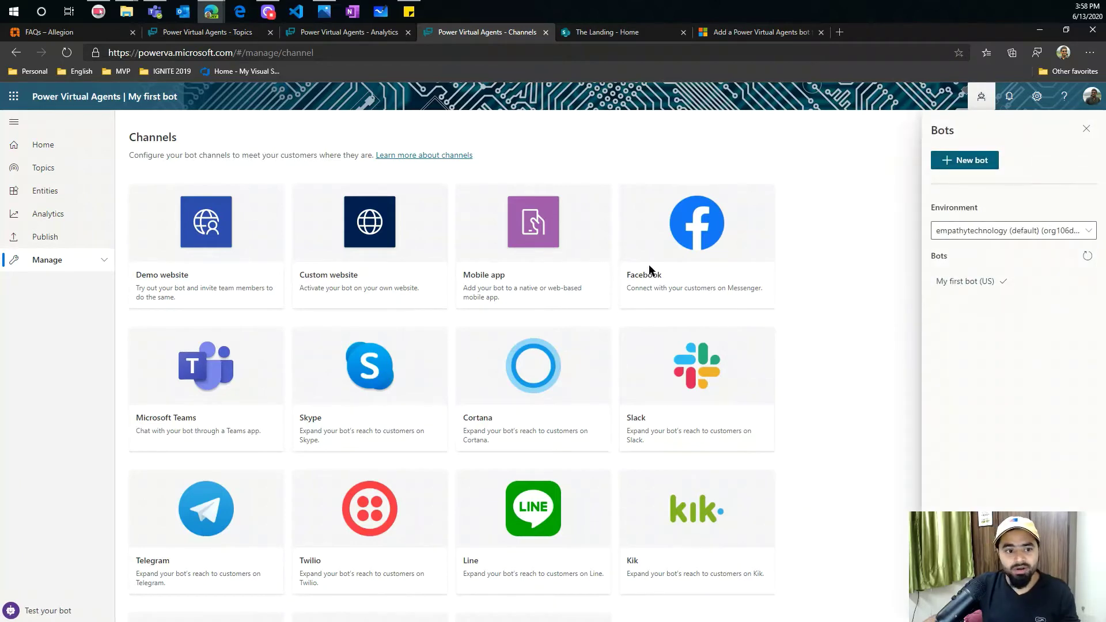
pyautogui.click(375, 268)
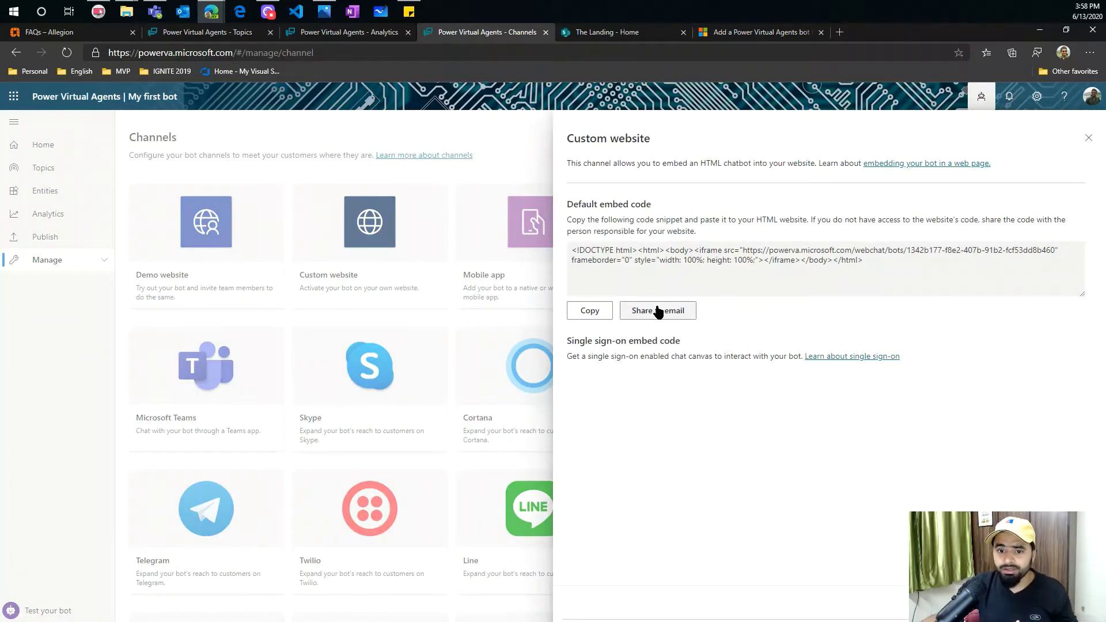
pyautogui.click(587, 312)
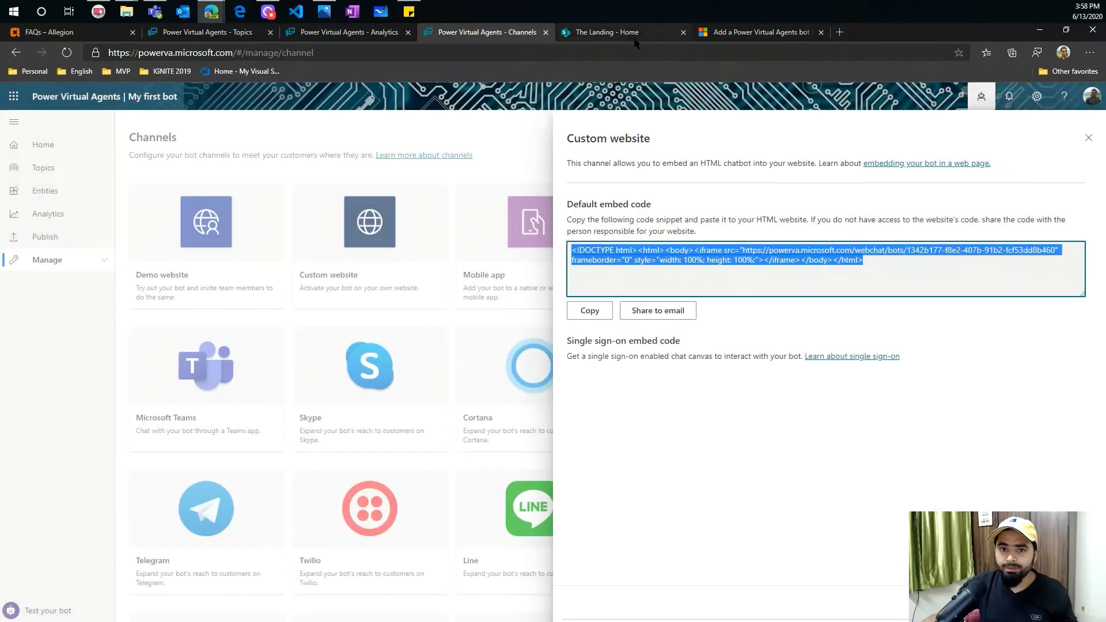
# Step: Switch to the SharePoint site The Landing and check the external iframe permissions in its HTML Field Security settings
pyautogui.click(630, 35)
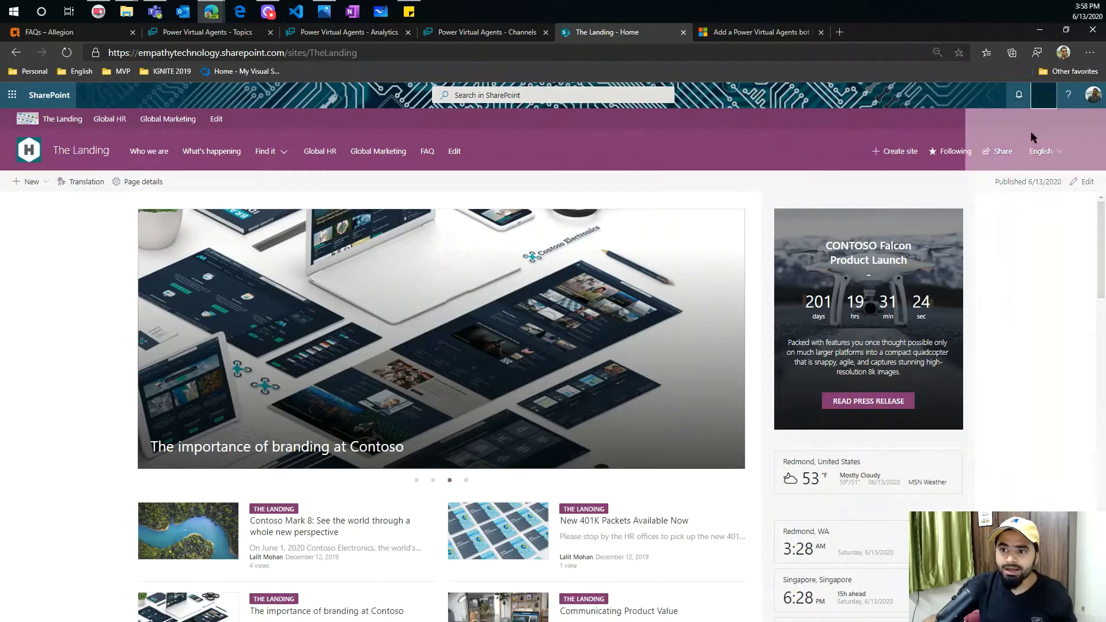
pyautogui.click(1042, 95)
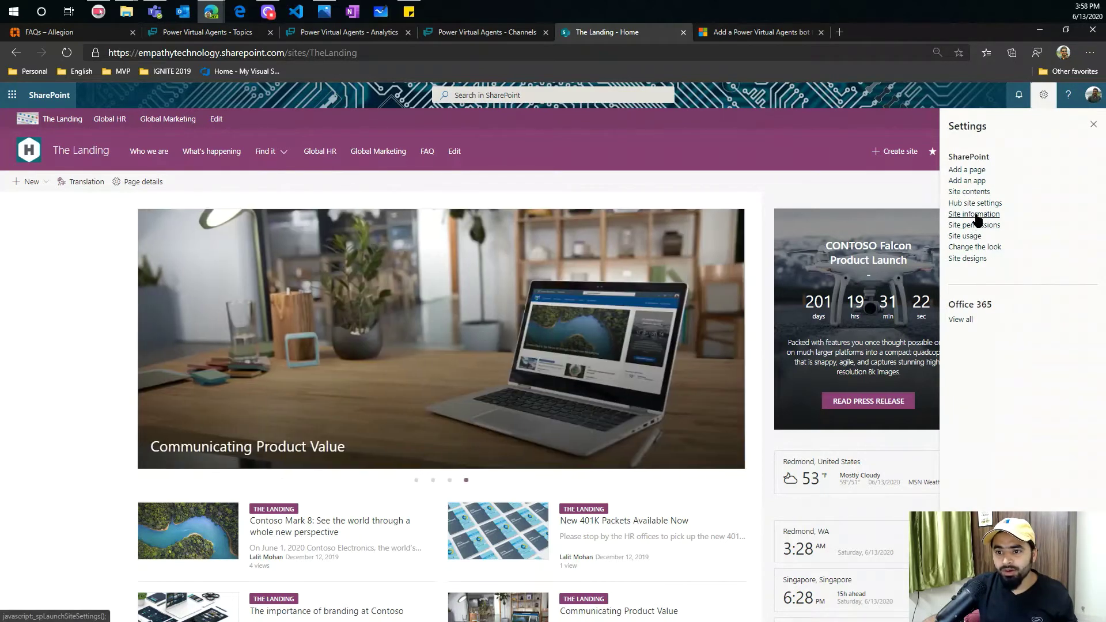
pyautogui.click(975, 215)
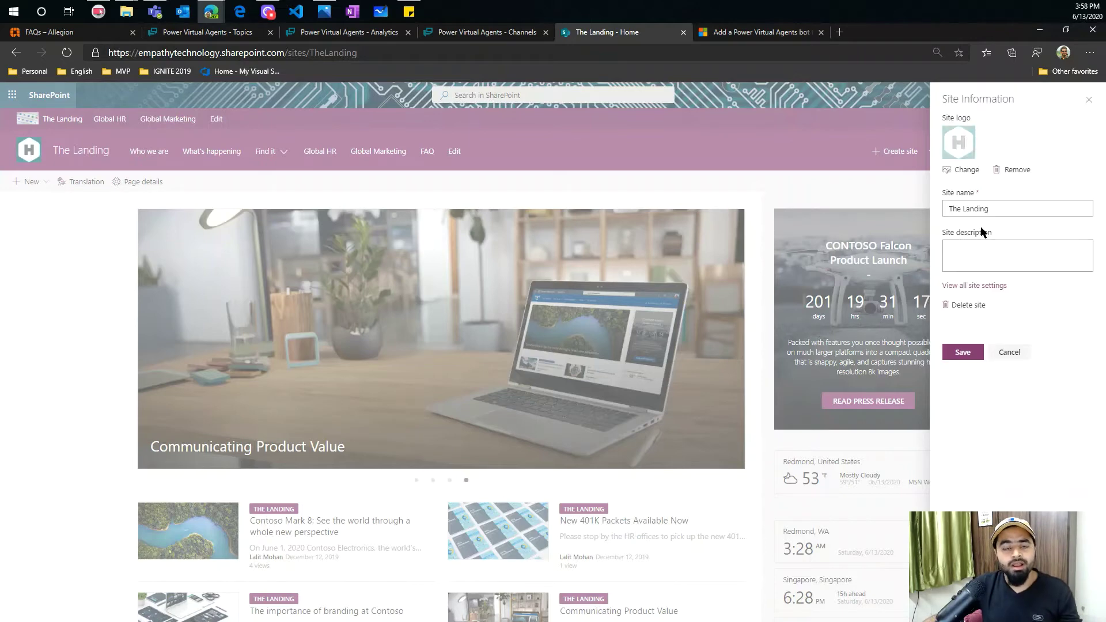
pyautogui.click(977, 285)
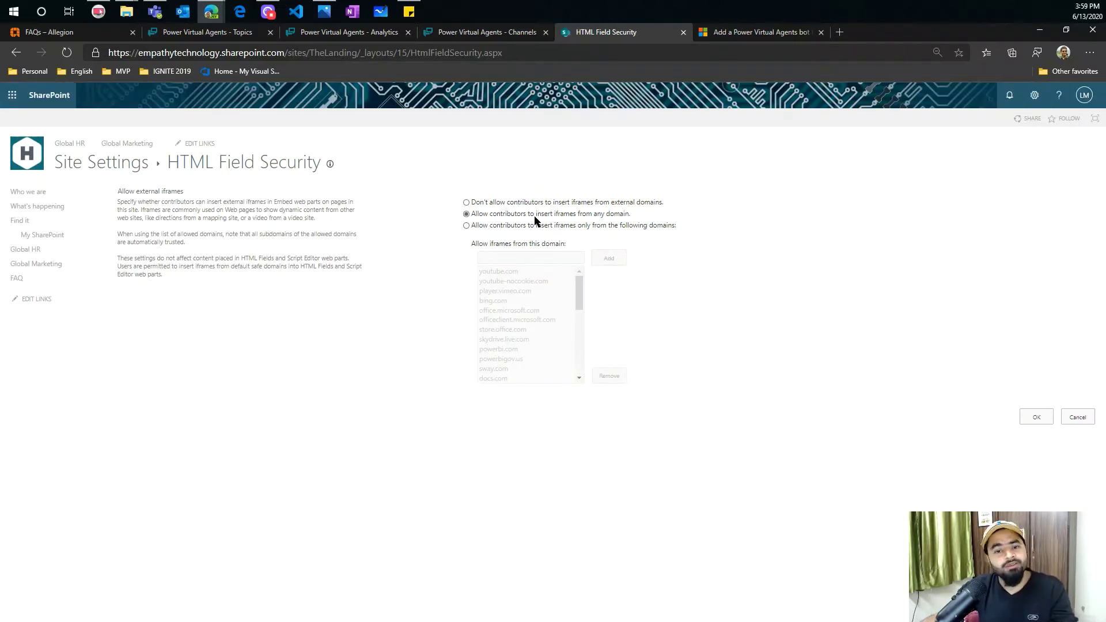
# Step: Edit The Landing's home page and add an Embed web part above the CONTOSO Falcon Product Launch countdown
pyautogui.click(27, 152)
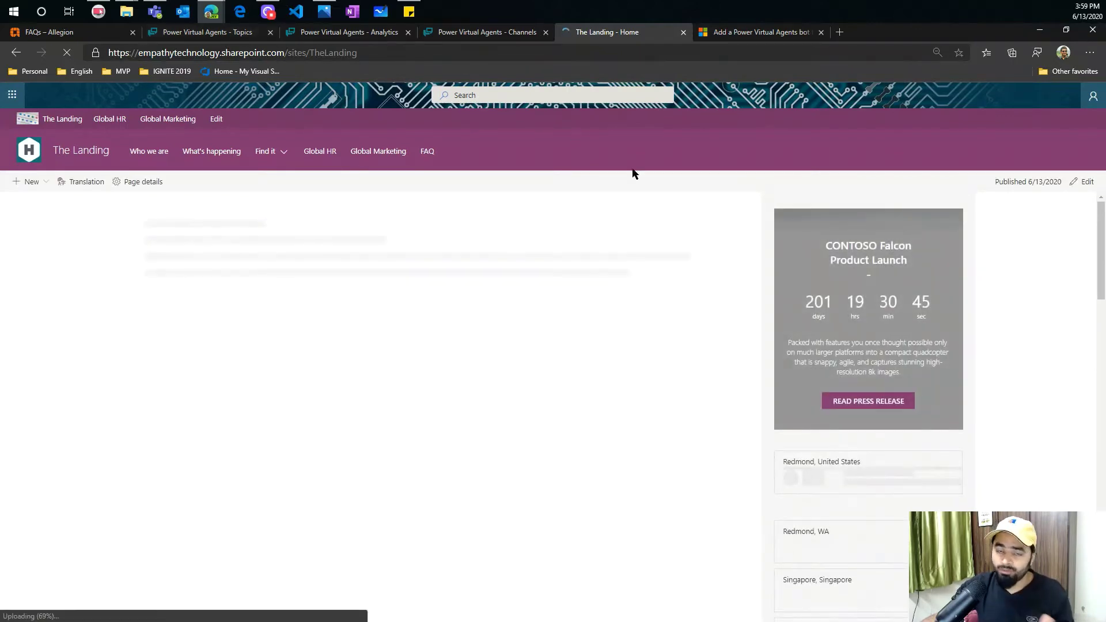
pyautogui.click(1083, 185)
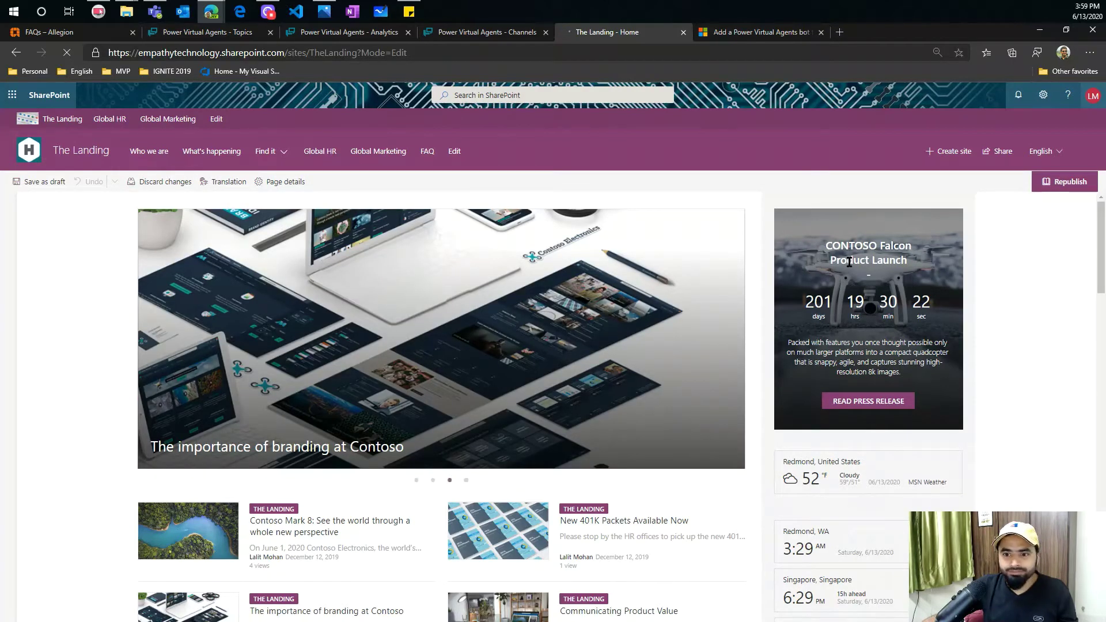
pyautogui.click(947, 244)
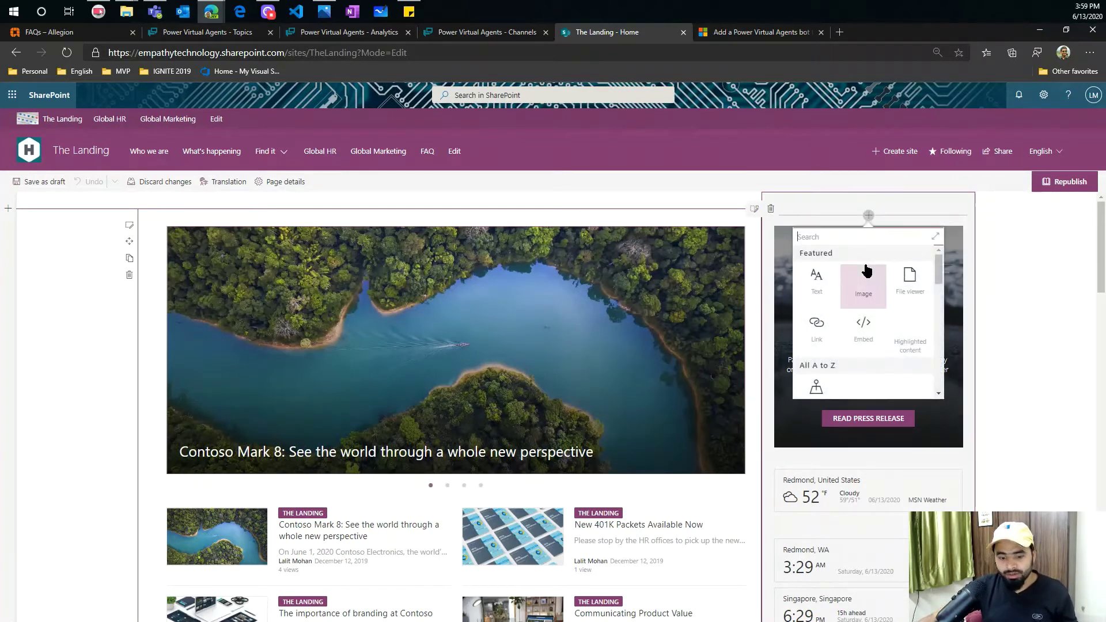
pyautogui.write('emb')
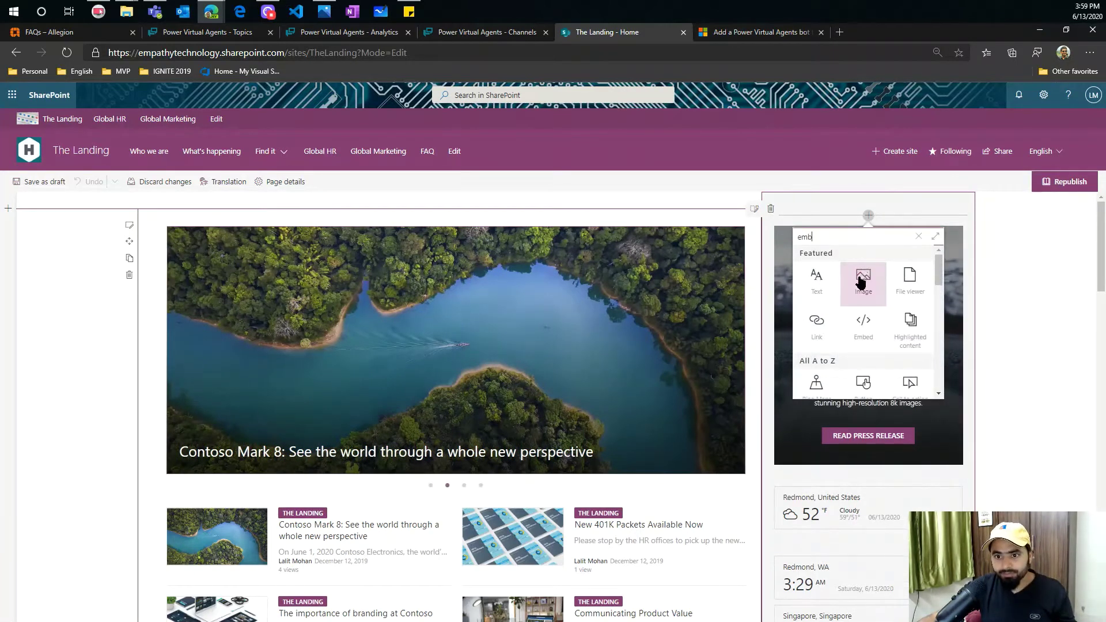
pyautogui.write('ed')
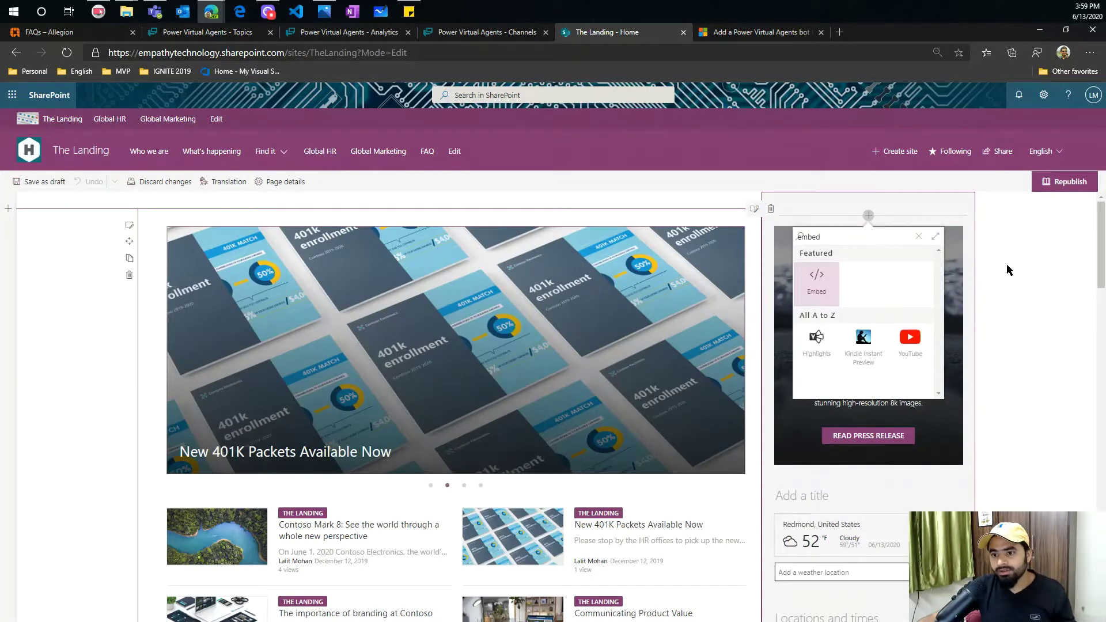
pyautogui.press('Return')
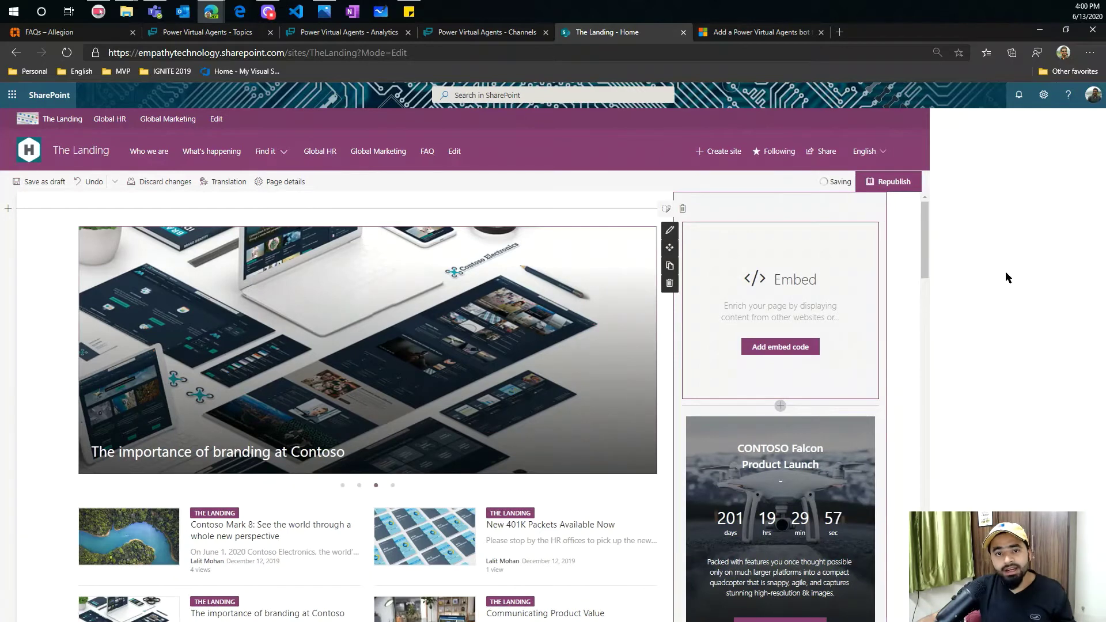
# Step: Paste the bot's embed code into the Embed web part and remove the surrounding DOCTYPE, html and body tags, leaving only the iframe
pyautogui.click(1002, 274)
pyautogui.hotkey('ctrl', 'v')
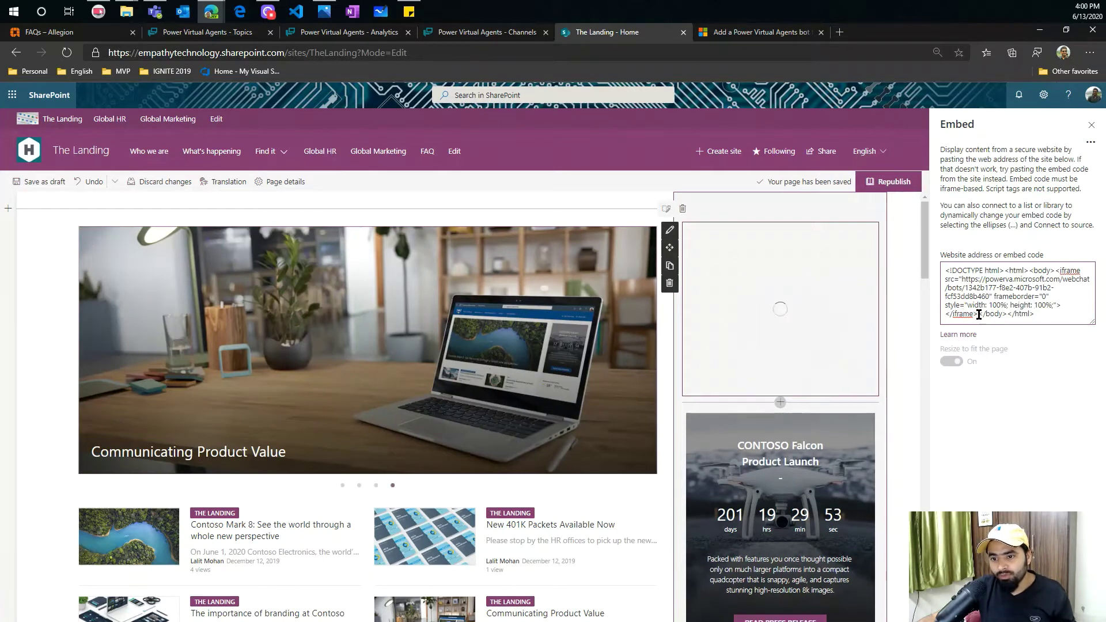
pyautogui.moveTo(977, 316); pyautogui.dragTo(1061, 316)
pyautogui.press('BackSpace')
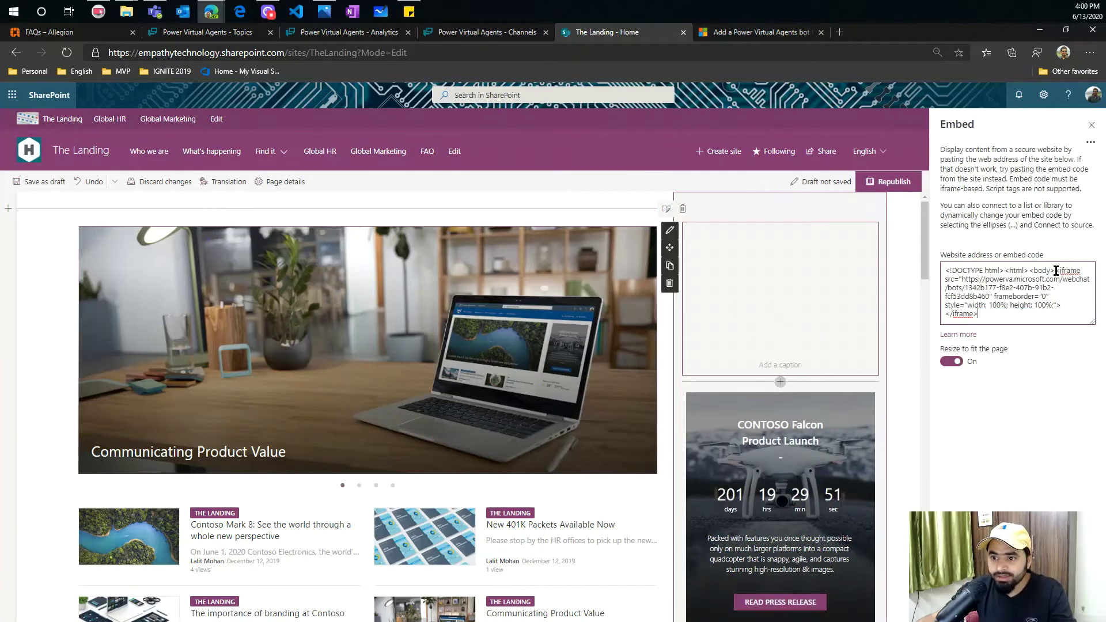
pyautogui.moveTo(1055, 271); pyautogui.dragTo(943, 270)
pyautogui.press('BackSpace')
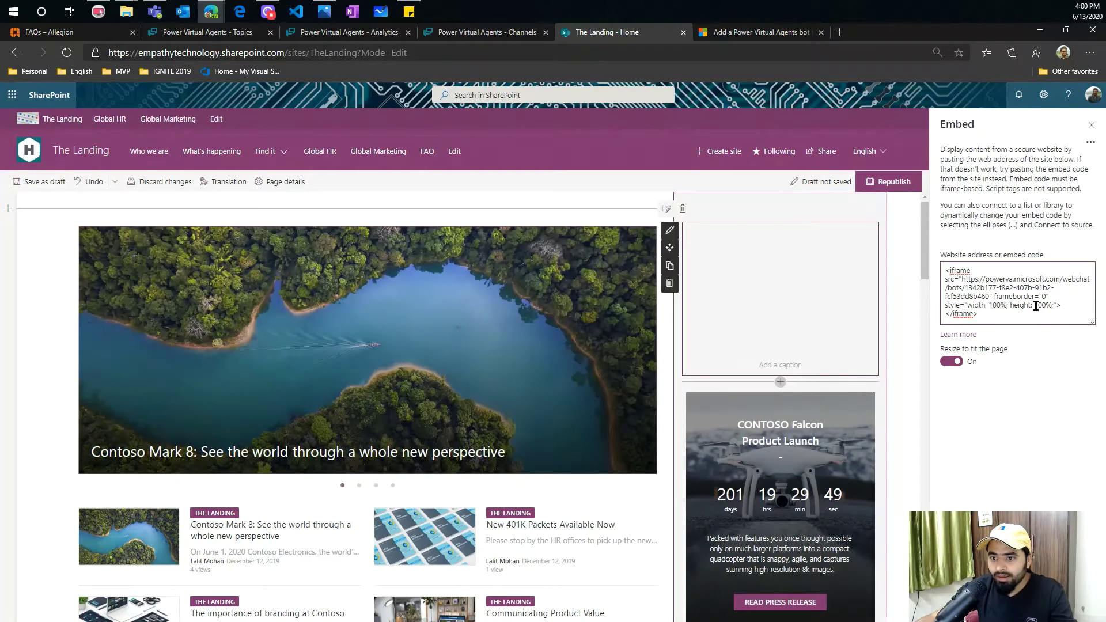
# Step: Set the iframe's height to 600px in the embed code and republish the page
pyautogui.click(1055, 305)
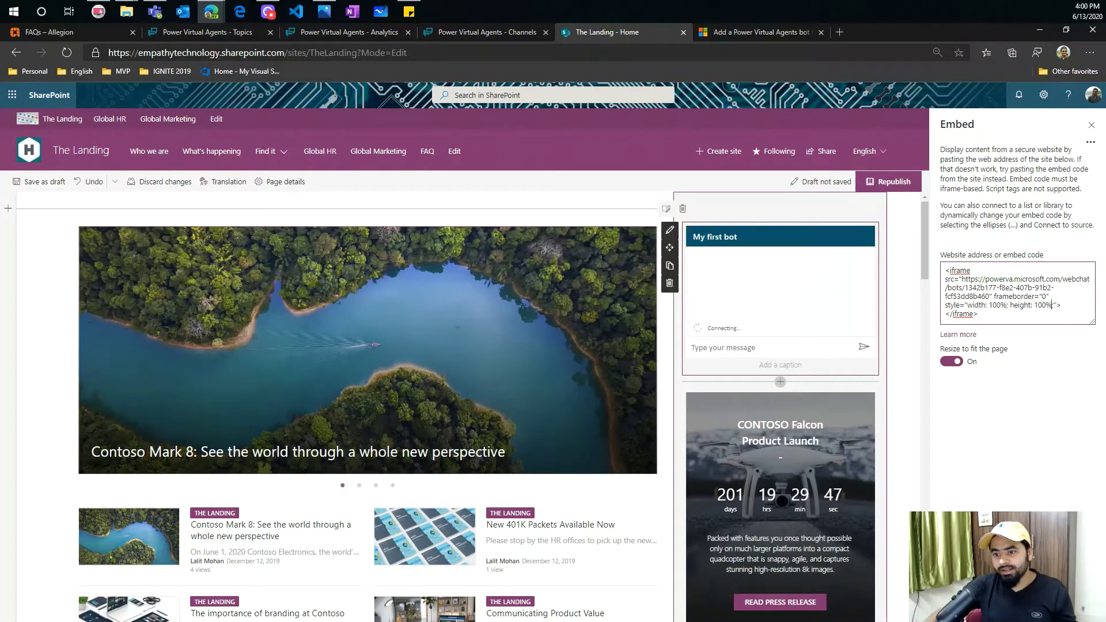
pyautogui.press('BackSpace')
pyautogui.press('BackSpace')
pyautogui.press('BackSpace')
pyautogui.press('BackSpace')
pyautogui.press('BackSpace')
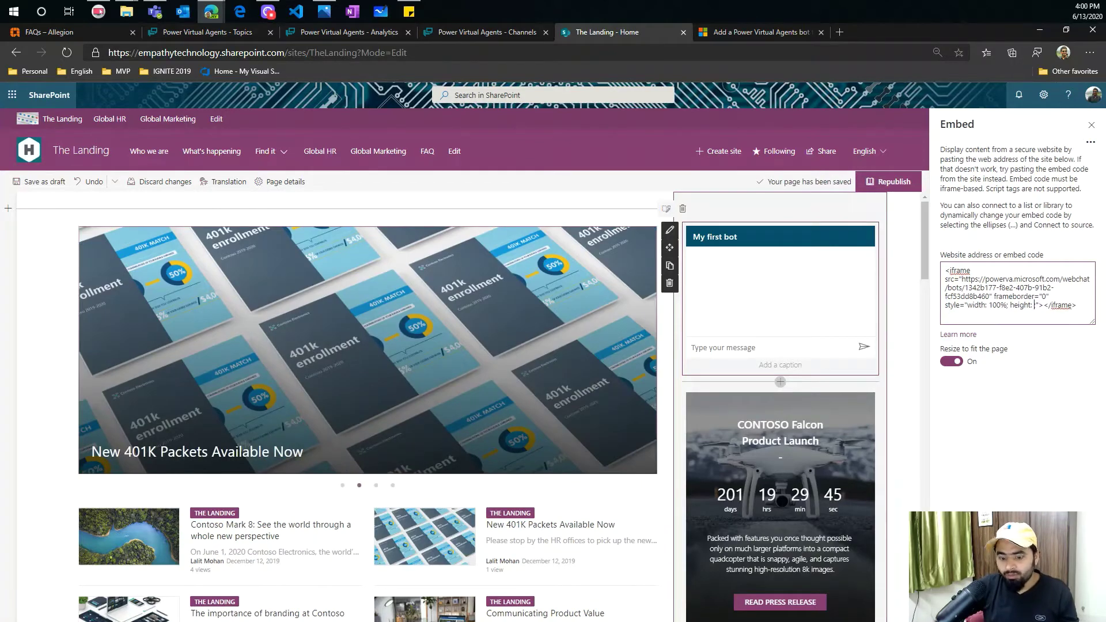
pyautogui.write('600px;')
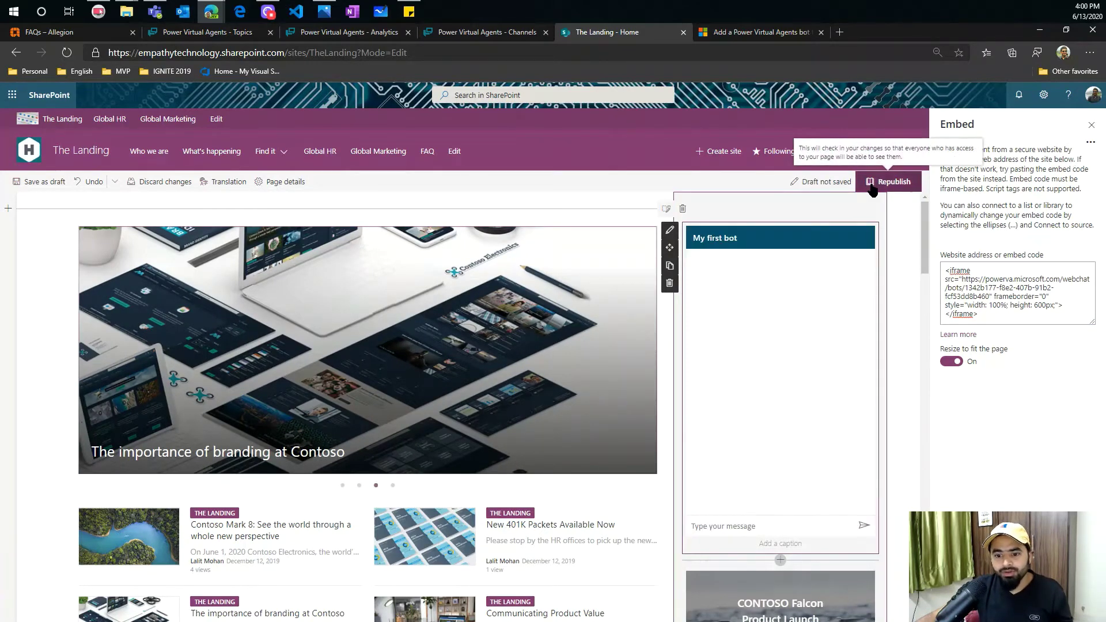
pyautogui.click(873, 189)
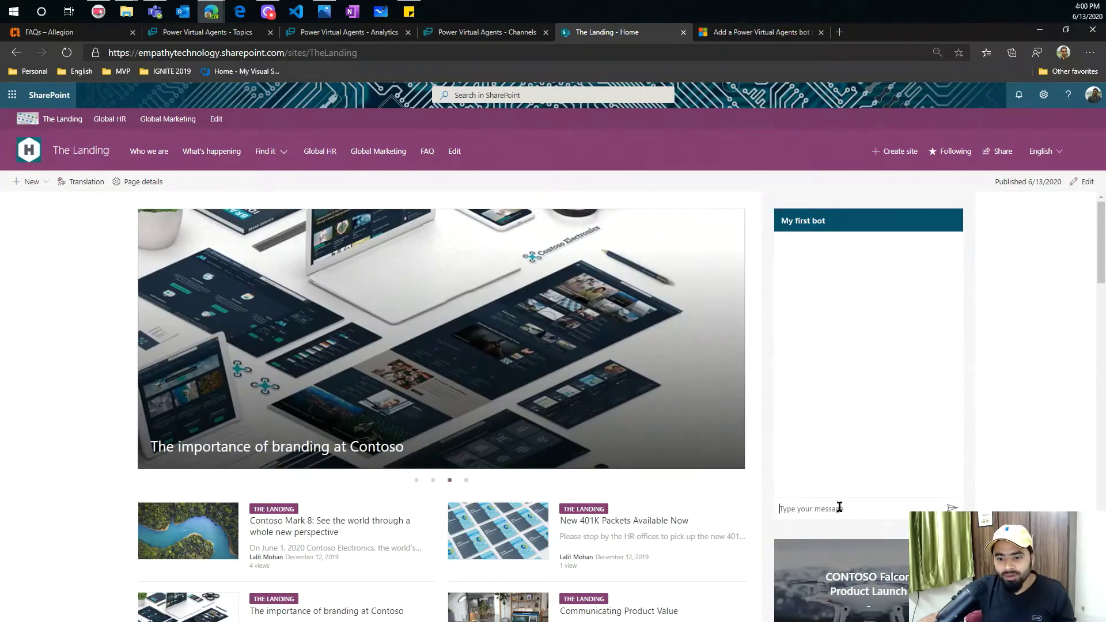
# Step: Send the message "Hey" to the bot embedded on the published page
pyautogui.click(839, 506)
pyautogui.write('Hey')
pyautogui.press('Return')
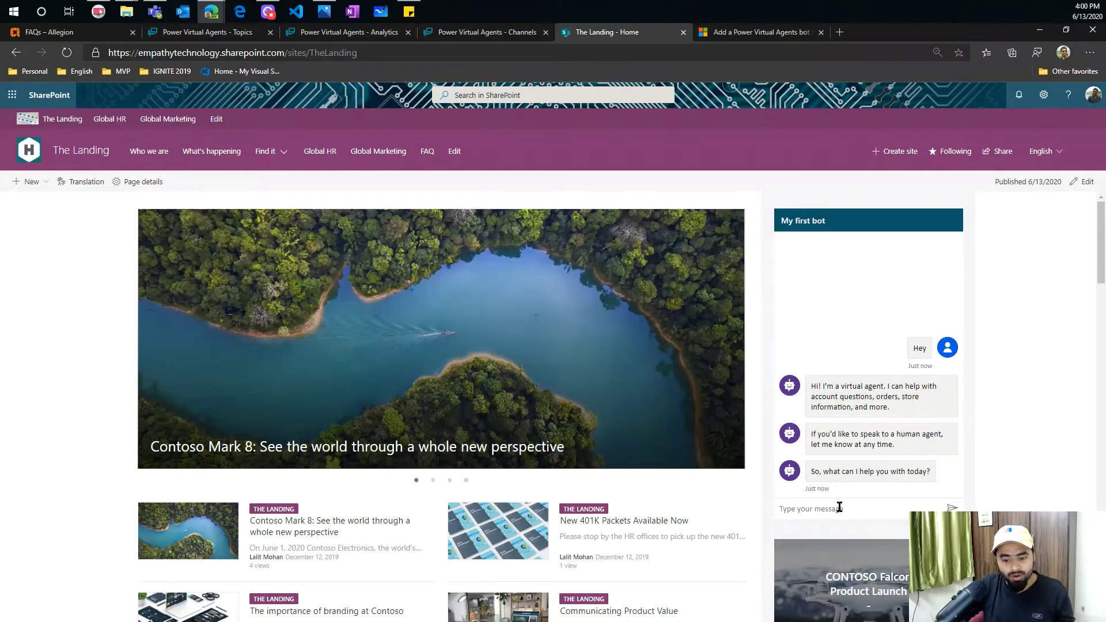
# Step: Ask the embedded bot "Allegion headquater" and answer Yes to whether the question was answered
pyautogui.write('Allegion ')
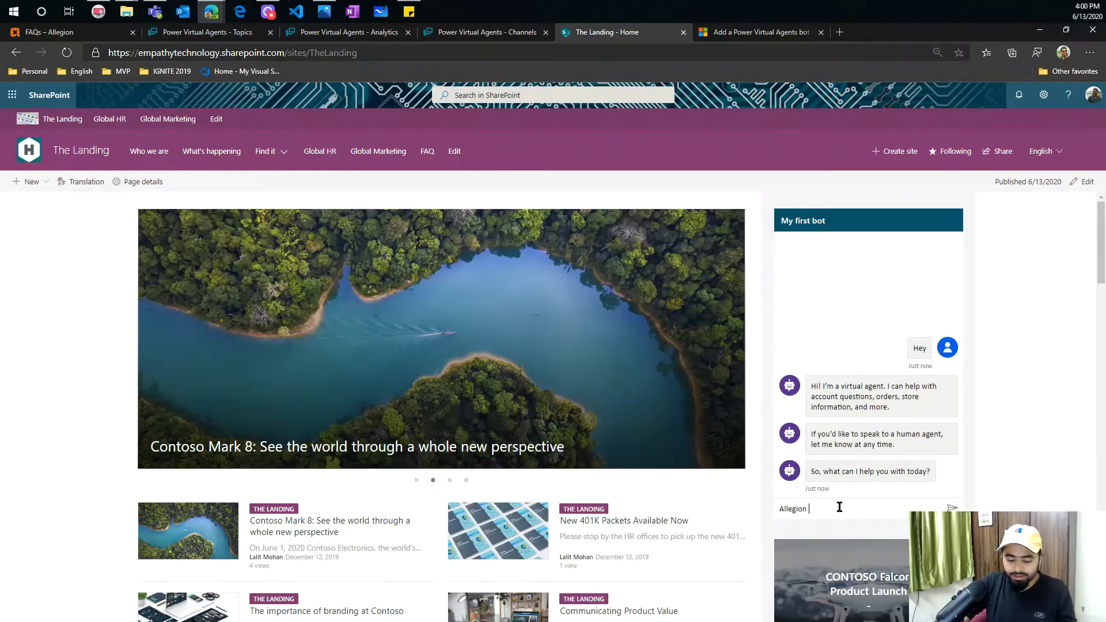
pyautogui.write('headquarter')
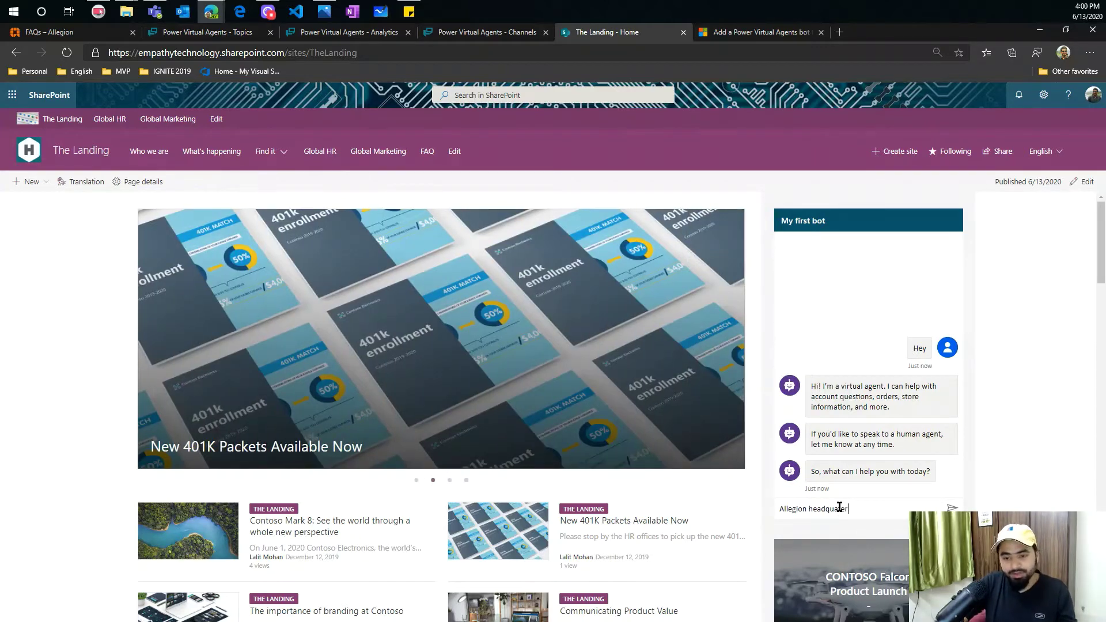
pyautogui.press('Return')
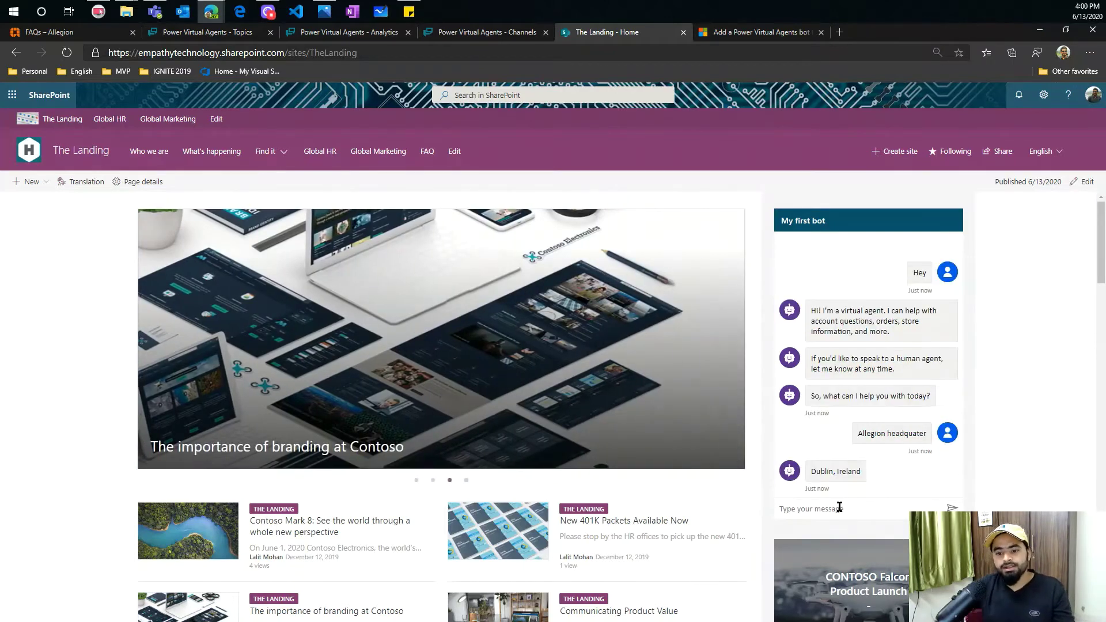
pyautogui.click(802, 482)
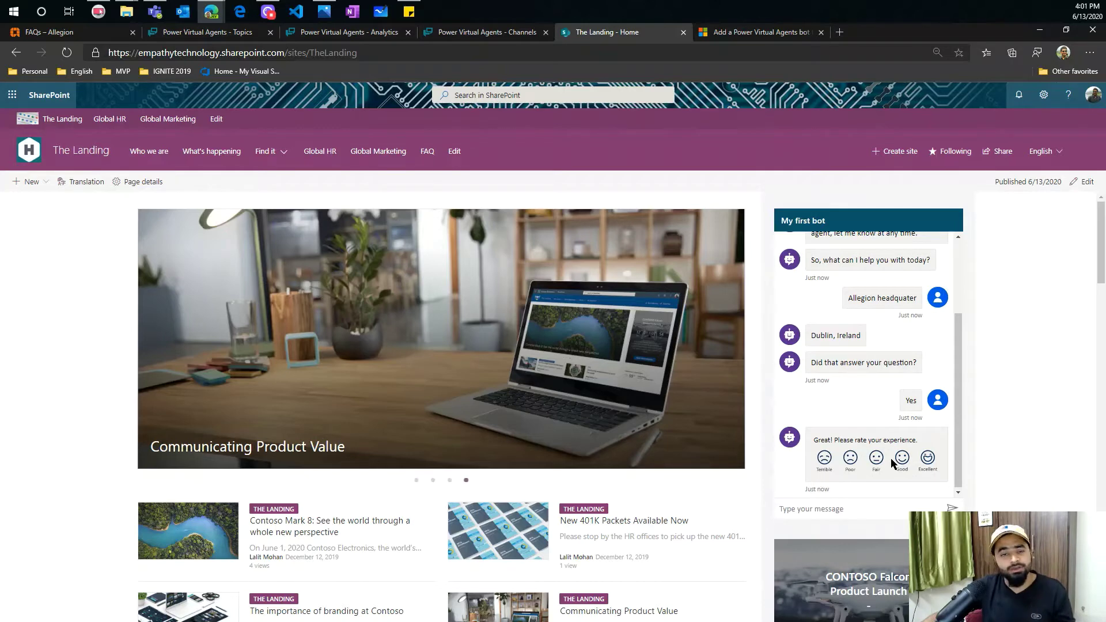
# Step: Rate the embedded bot's chat experience as Excellent and view the bot's analytics summary
pyautogui.click(925, 460)
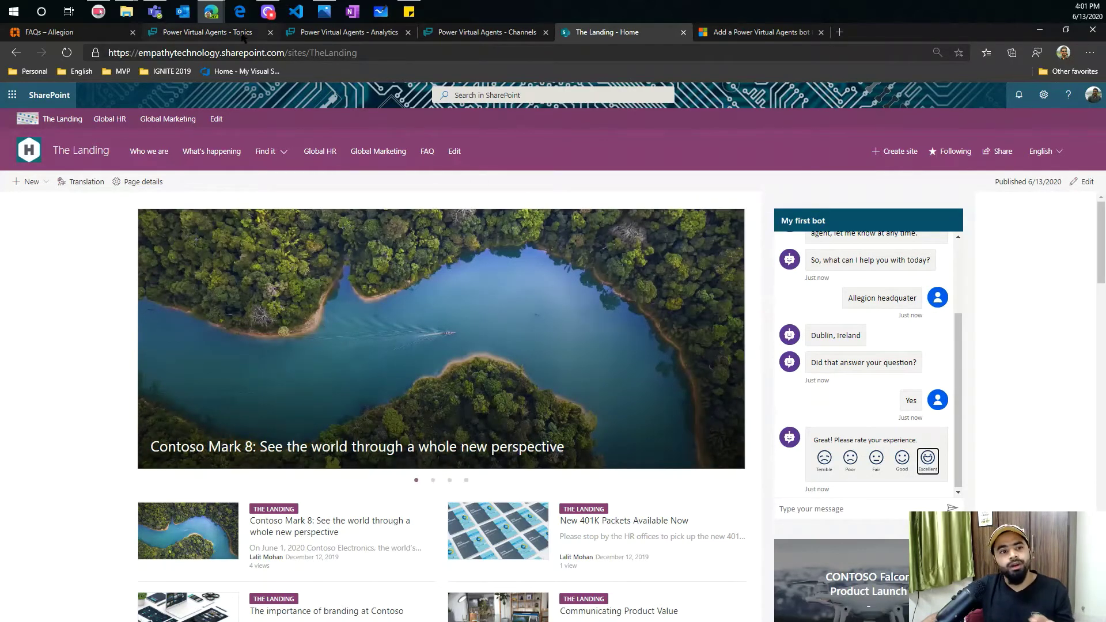
pyautogui.click(346, 33)
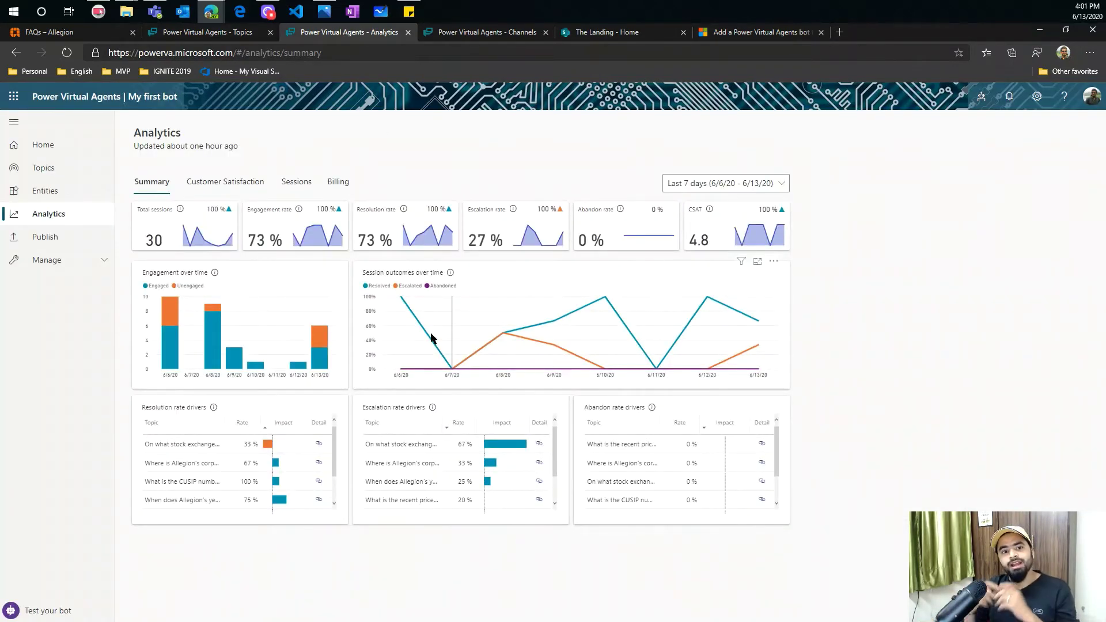
pyautogui.moveTo(431, 338)
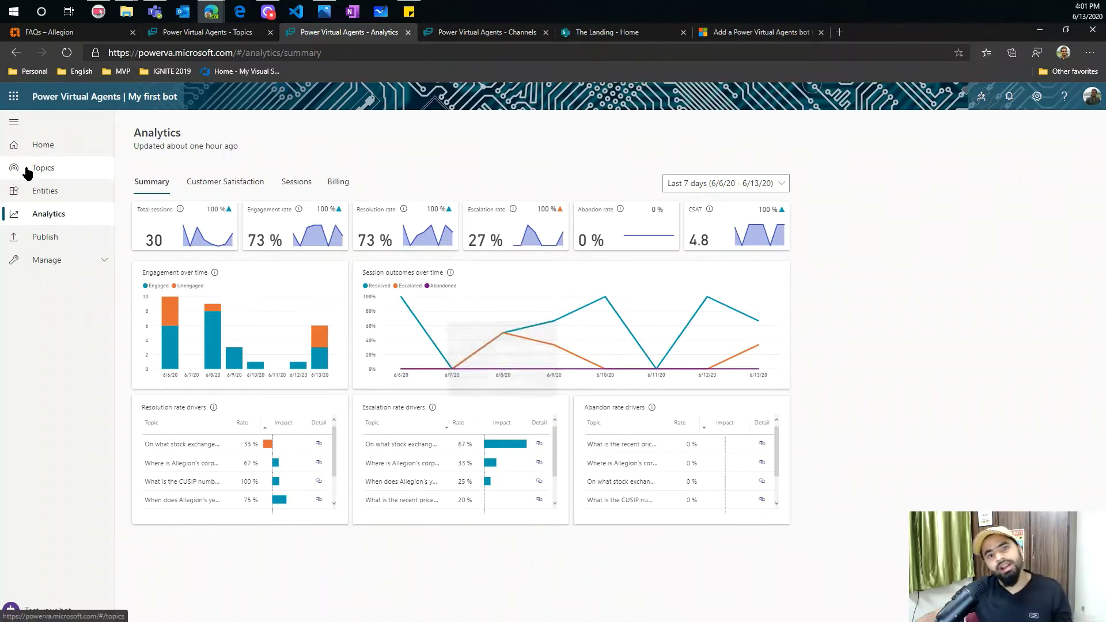
# Step: Return to the SharePoint home page and answer "No, thanks" to the bot's offer of further help
pyautogui.click(627, 33)
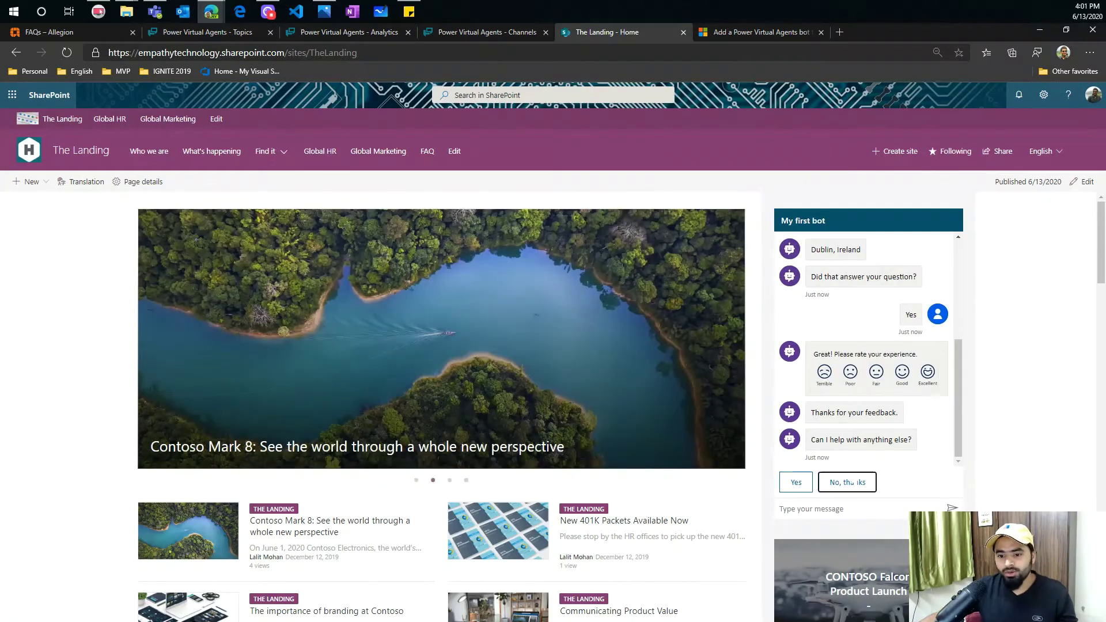
pyautogui.click(849, 483)
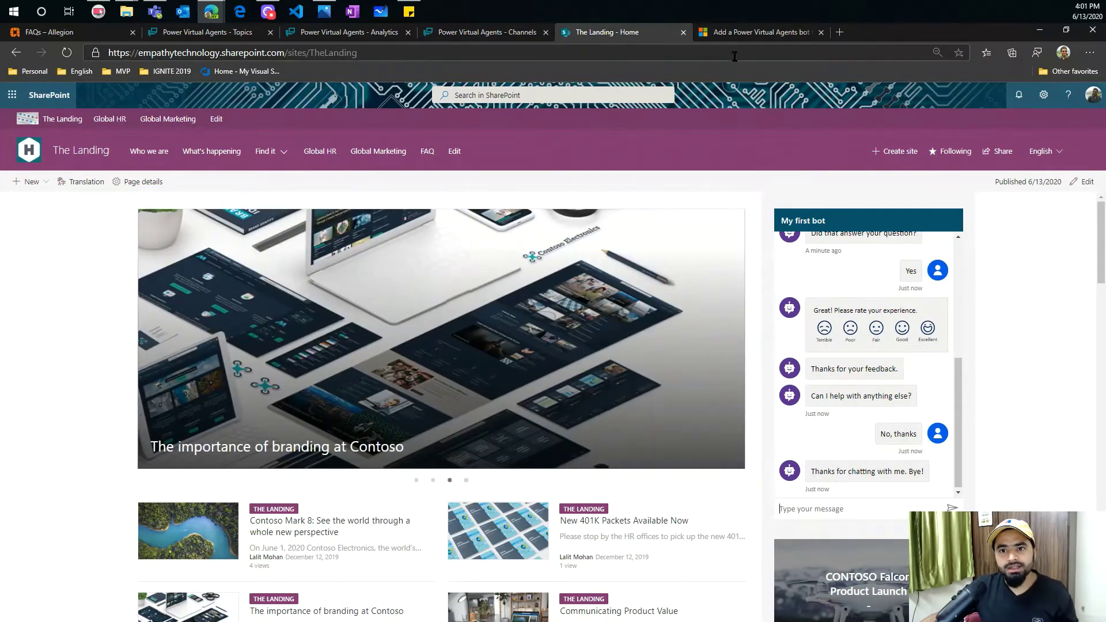
# Step: Close the Custom website details in the bot's channels and copy the App ID of the Microsoft Teams channel
pyautogui.click(446, 34)
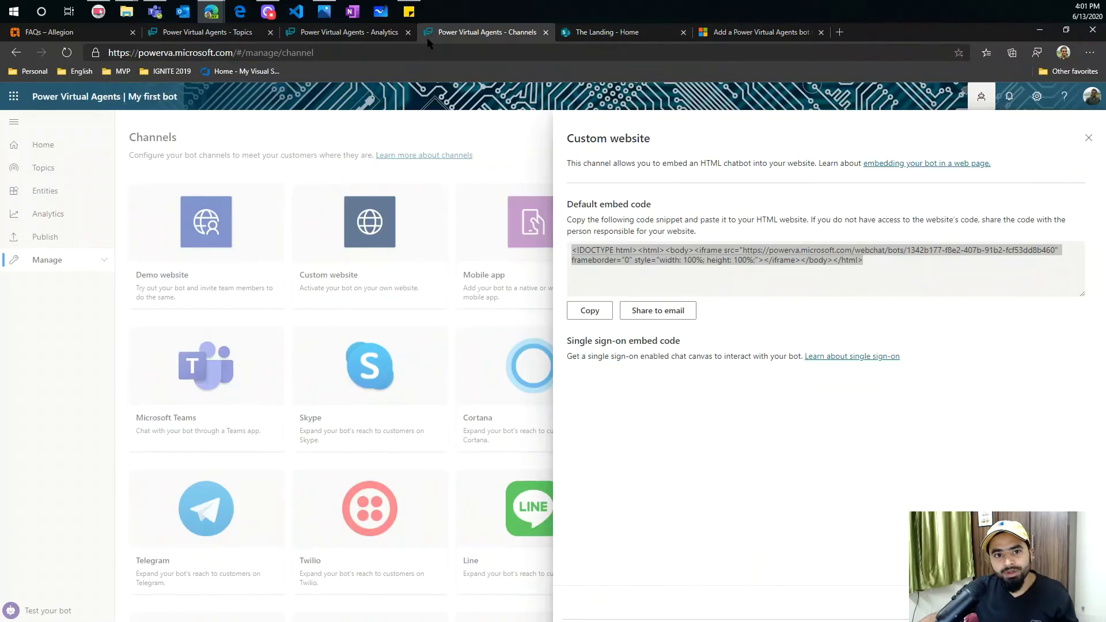
pyautogui.click(1090, 139)
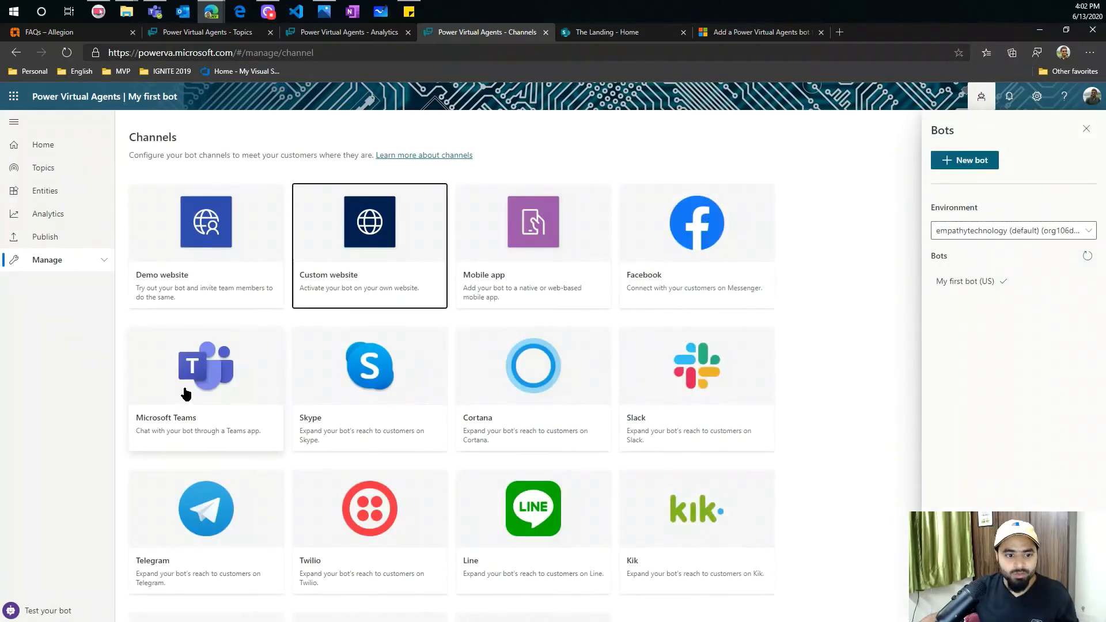
pyautogui.click(185, 394)
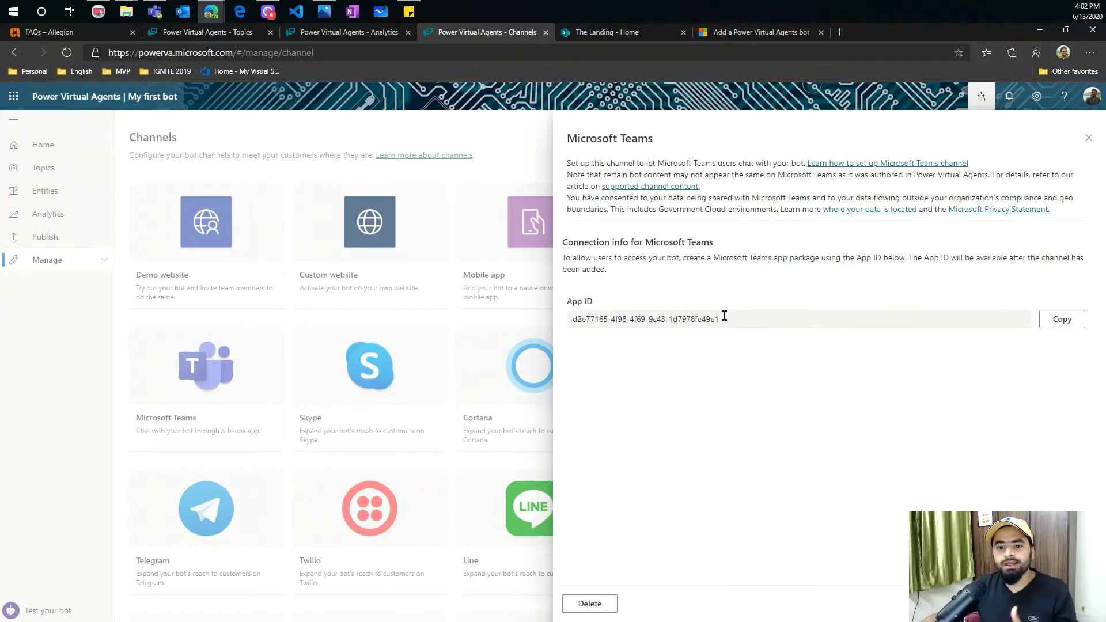
pyautogui.click(1065, 326)
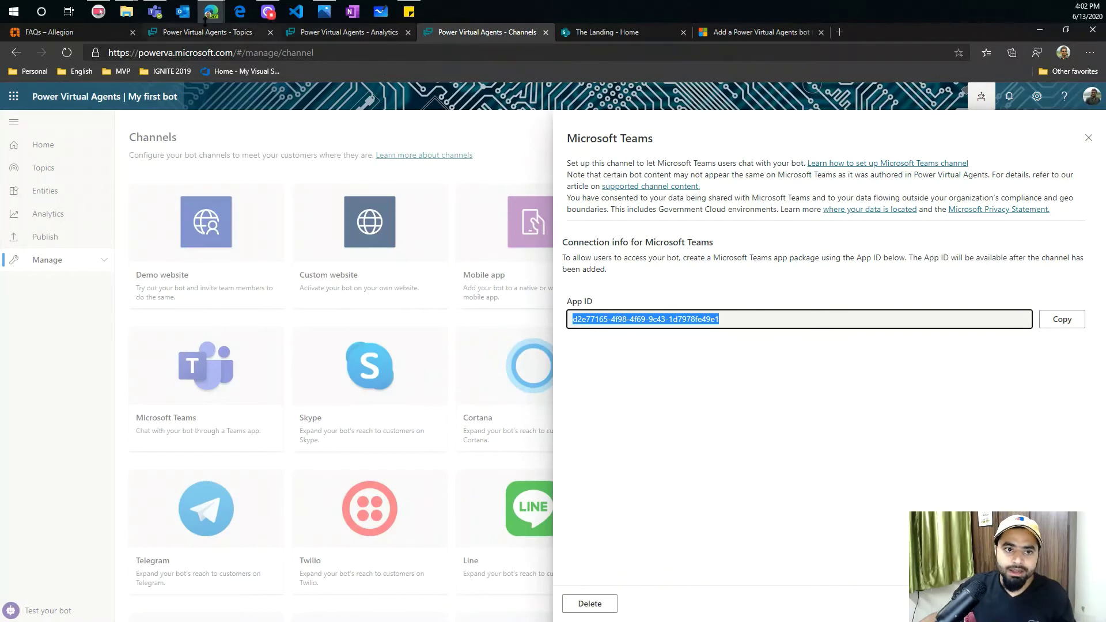
# Step: Switch to Microsoft Teams, maximize its window and open the Manifest editor in App Studio
pyautogui.click(168, 35)
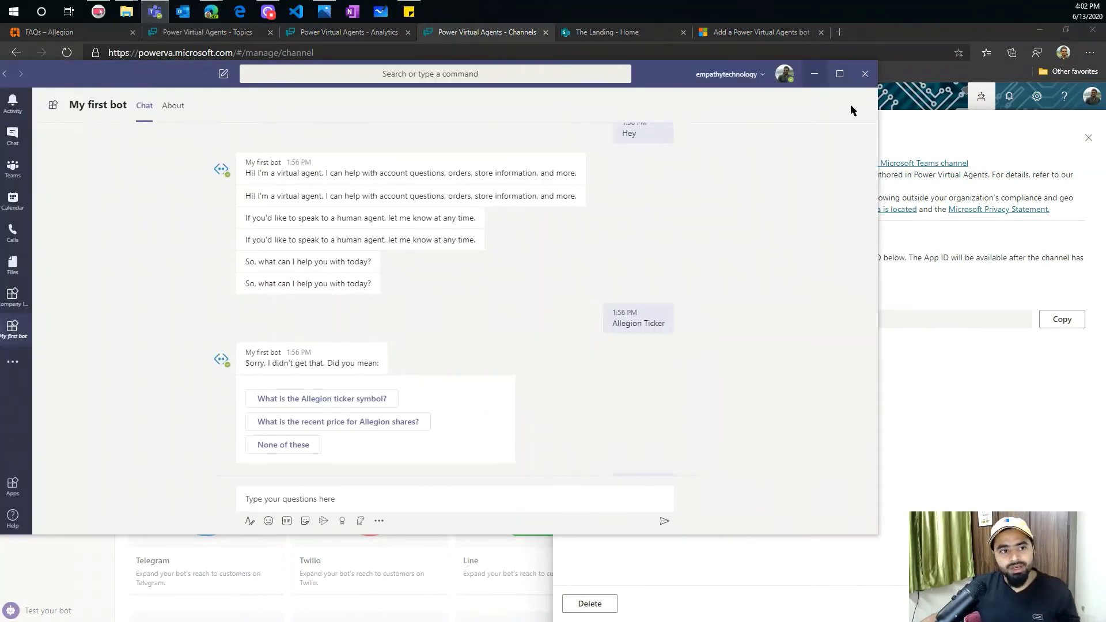
pyautogui.click(839, 73)
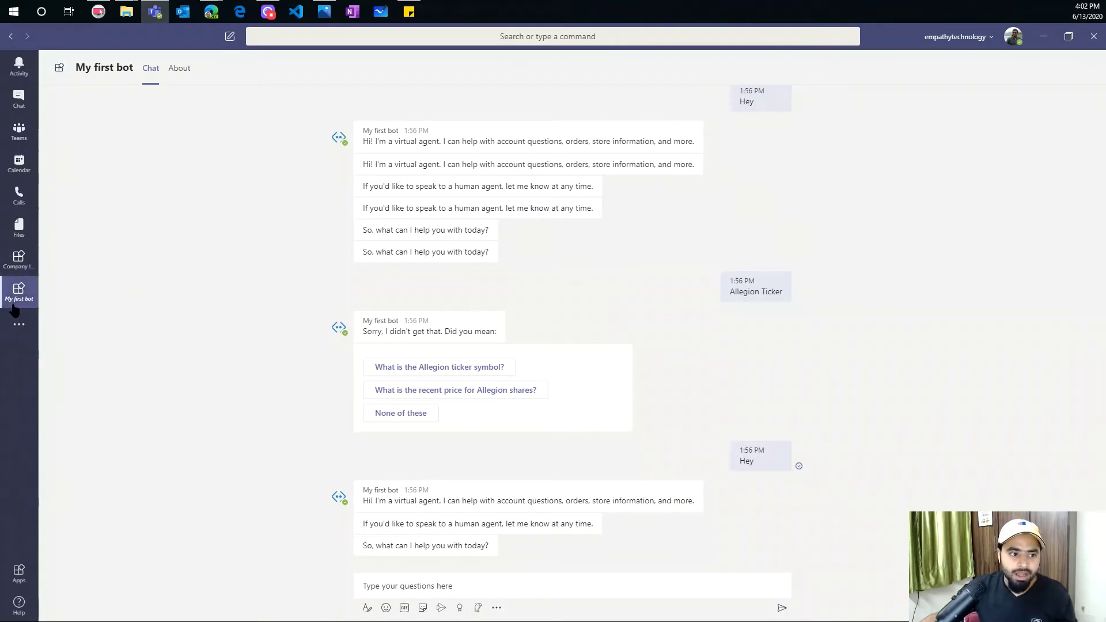
pyautogui.click(17, 324)
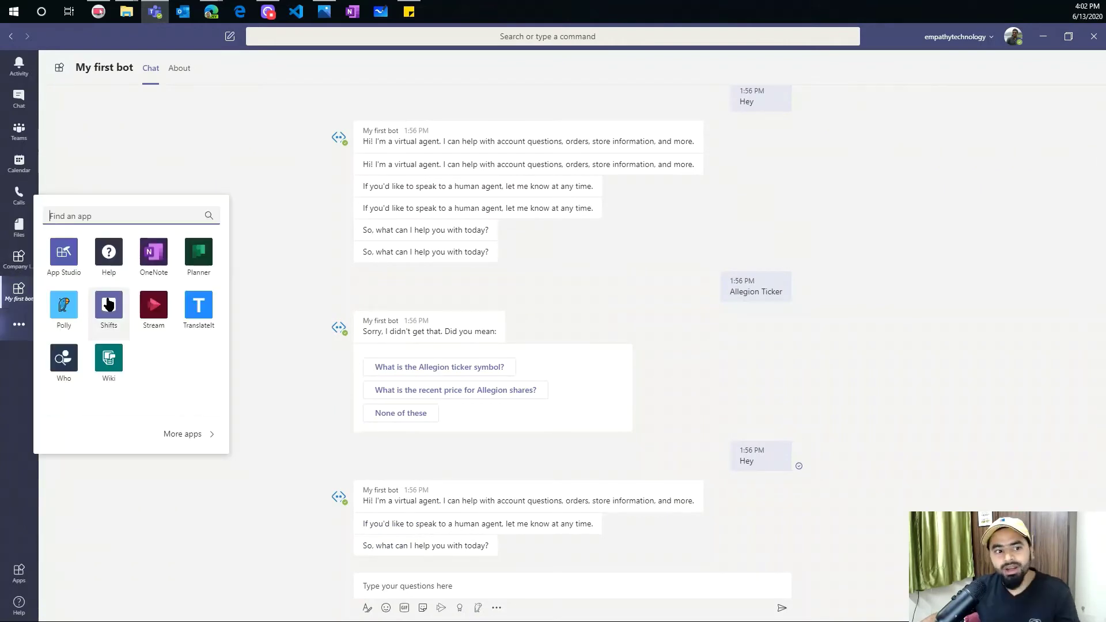
pyautogui.click(67, 258)
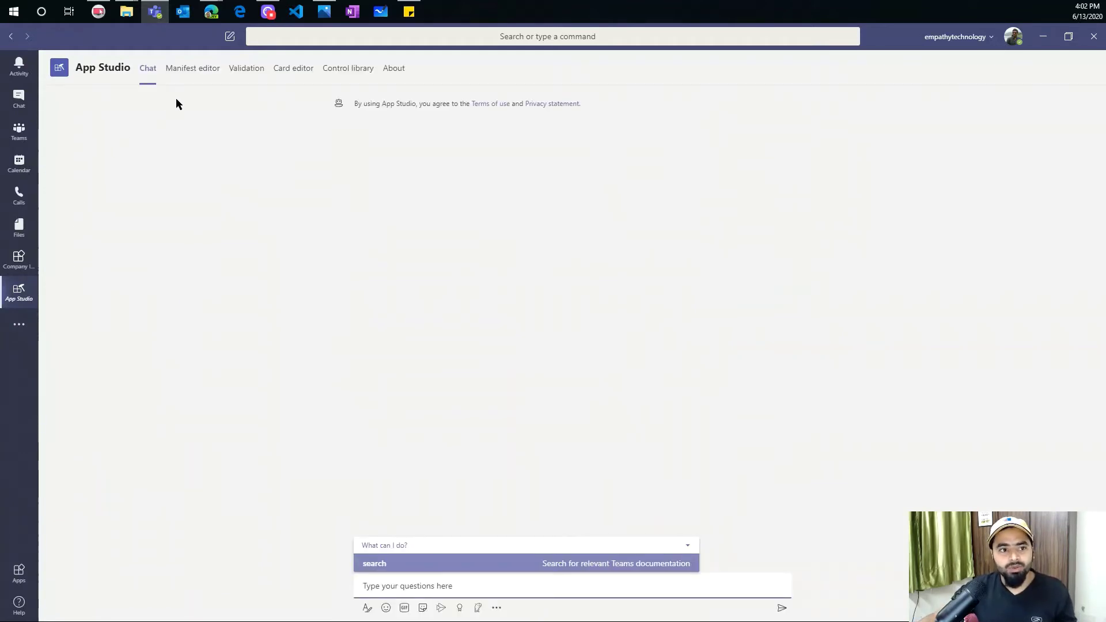
pyautogui.click(192, 79)
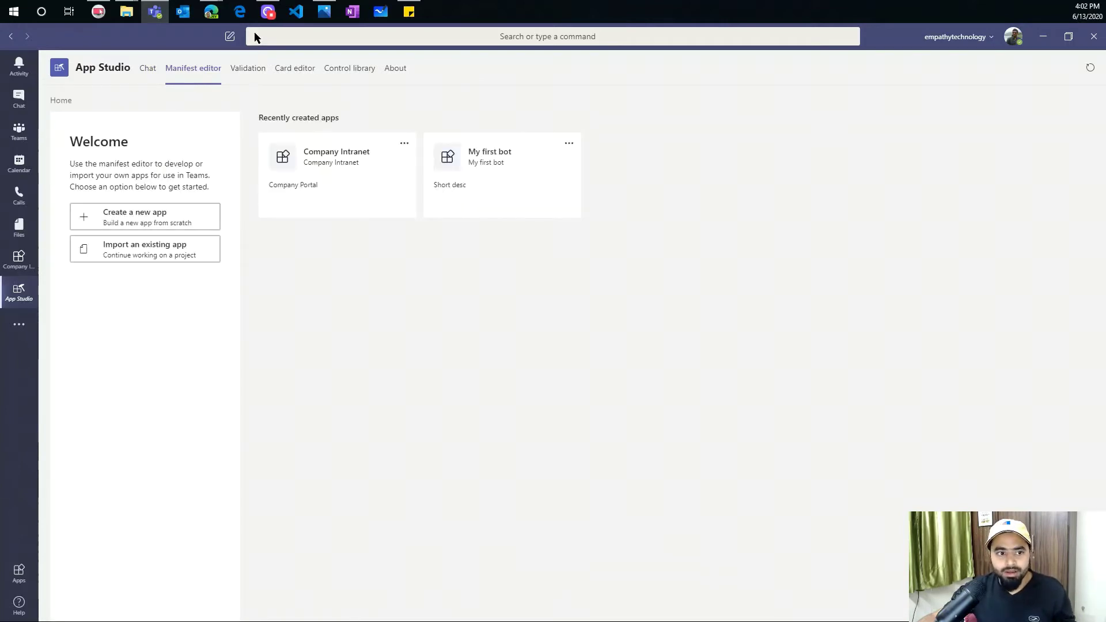
# Step: Read the "Add bot to Microsoft Teams" documentation on adding the channel, copying the App ID and creating an app in App Studio
pyautogui.moveTo(211, 13)
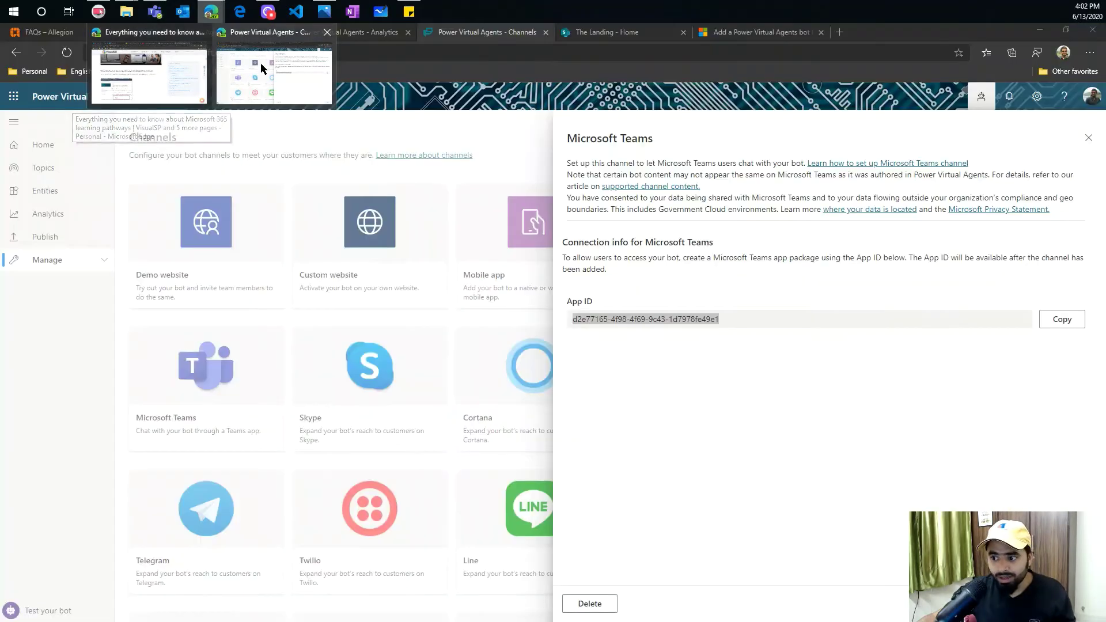
pyautogui.click(260, 63)
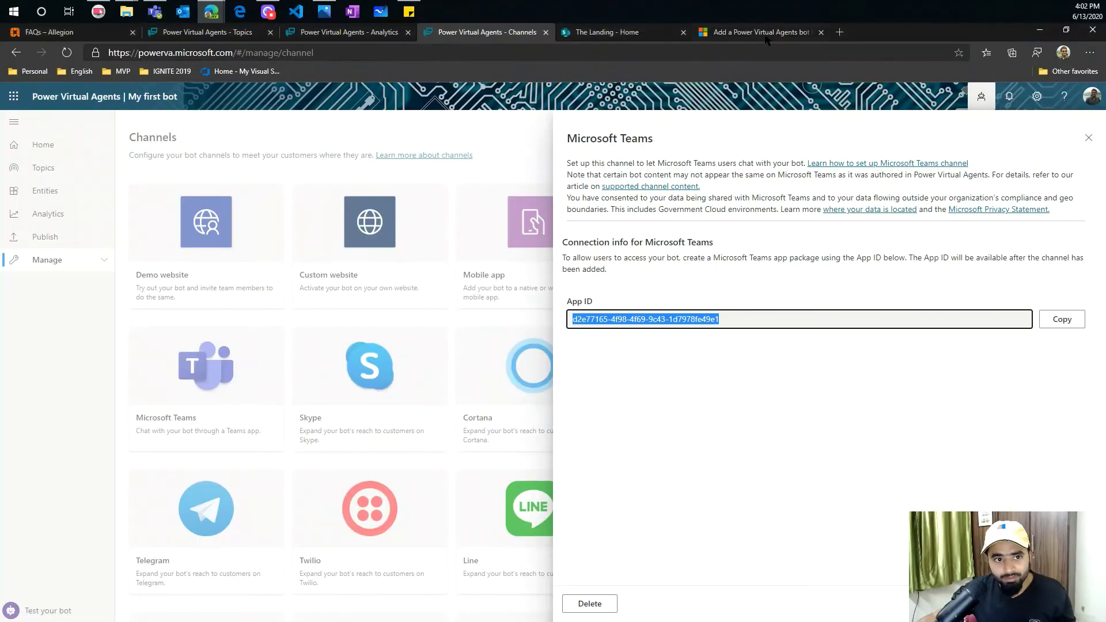
pyautogui.click(760, 32)
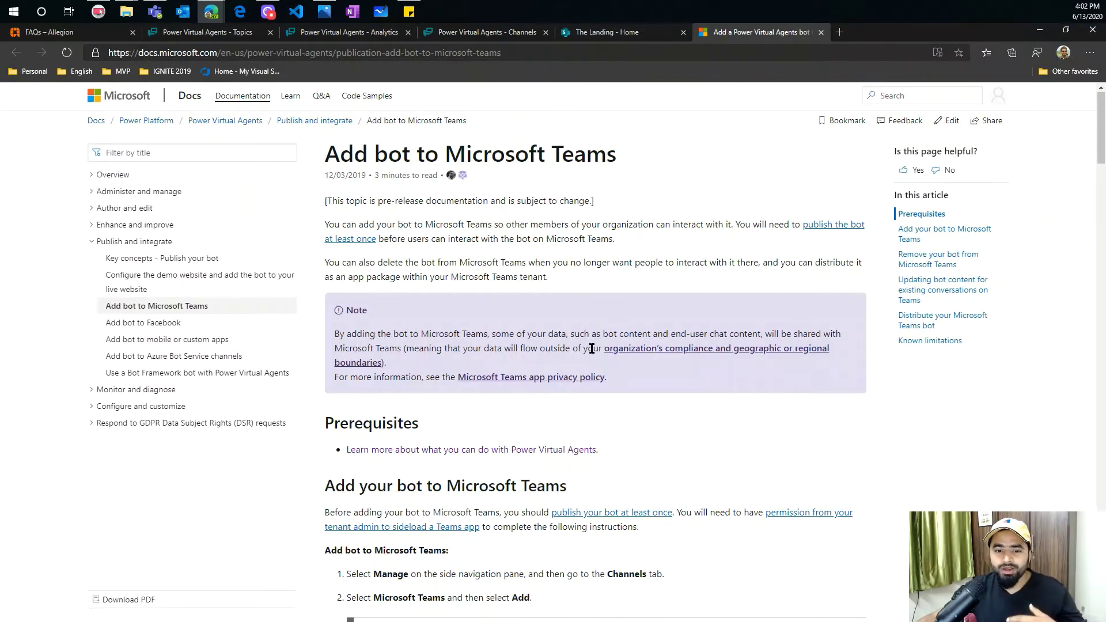
pyautogui.scroll(-5, 592, 348)
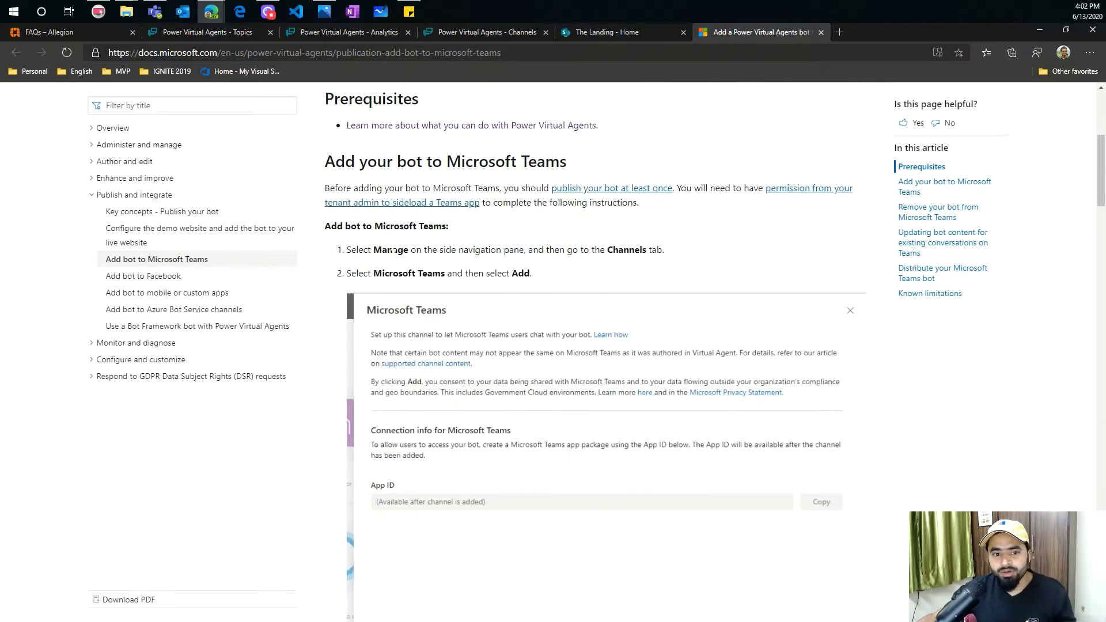
pyautogui.moveTo(392, 249); pyautogui.dragTo(585, 263)
pyautogui.scroll(-5, 594, 313)
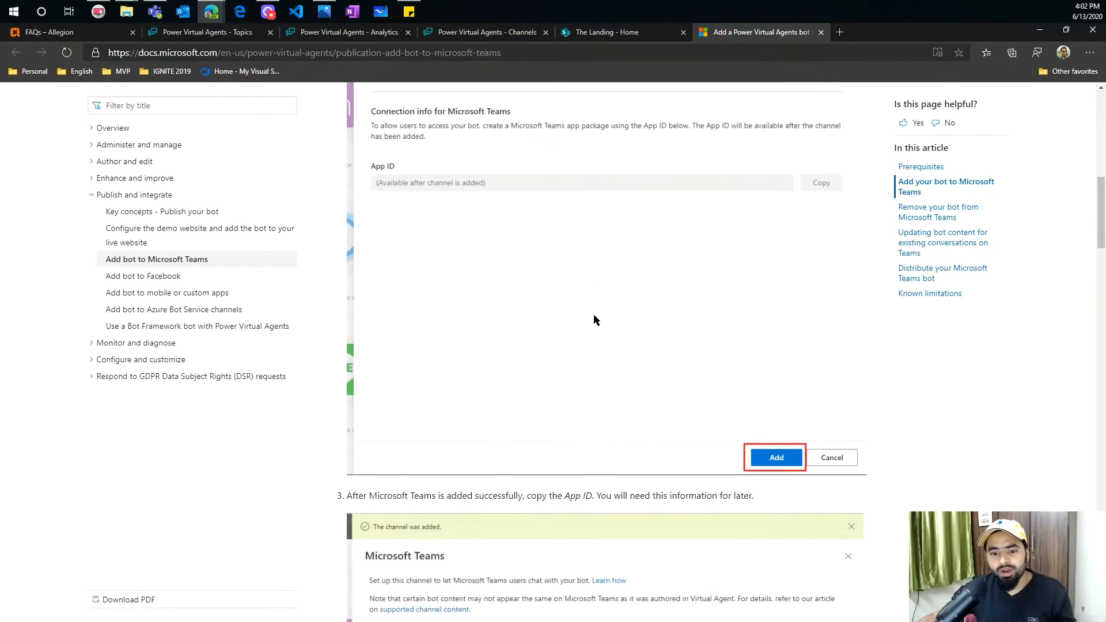
pyautogui.scroll(-9, 594, 315)
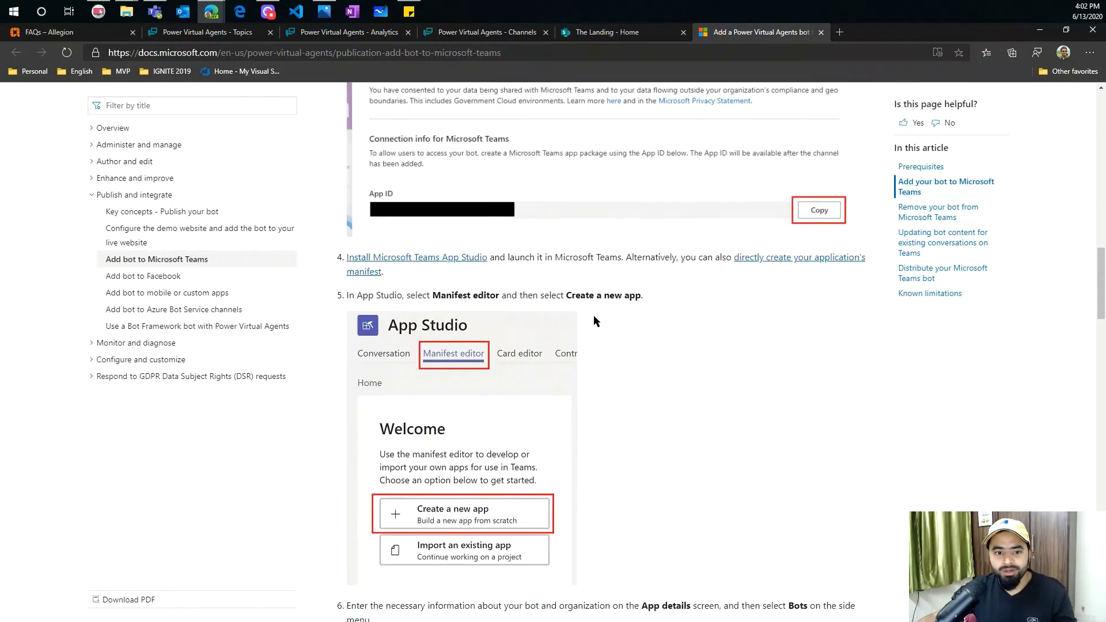
pyautogui.scroll(-5, 593, 316)
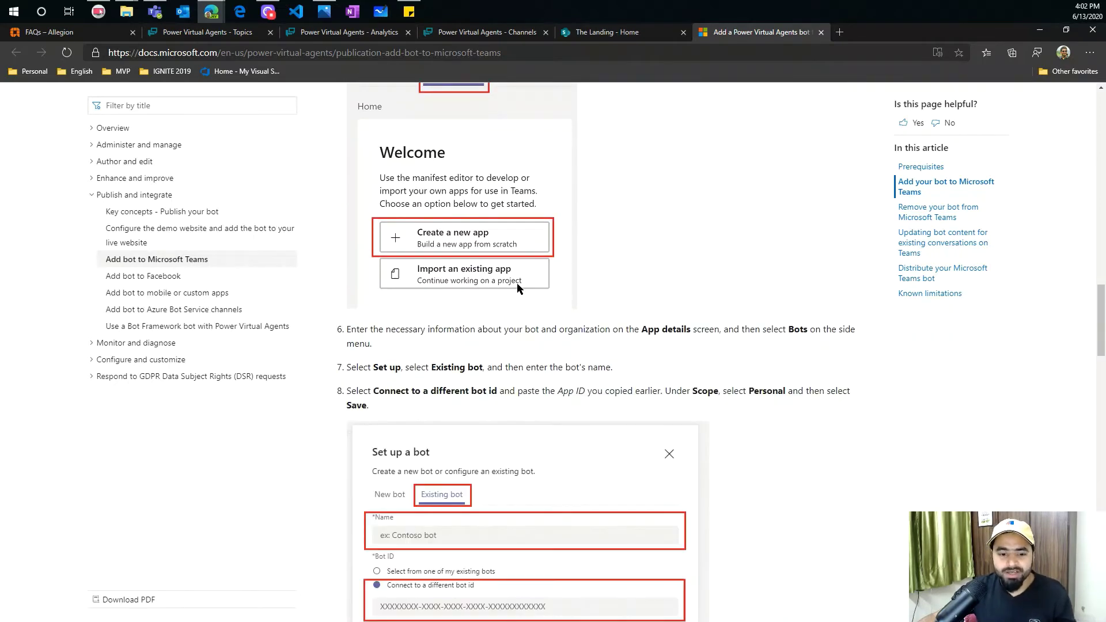
# Step: Examine the documentation's instructions for setting up an existing bot, choosing its scope and adding token.botframework.com as a valid domain
pyautogui.scroll(-1, 516, 282)
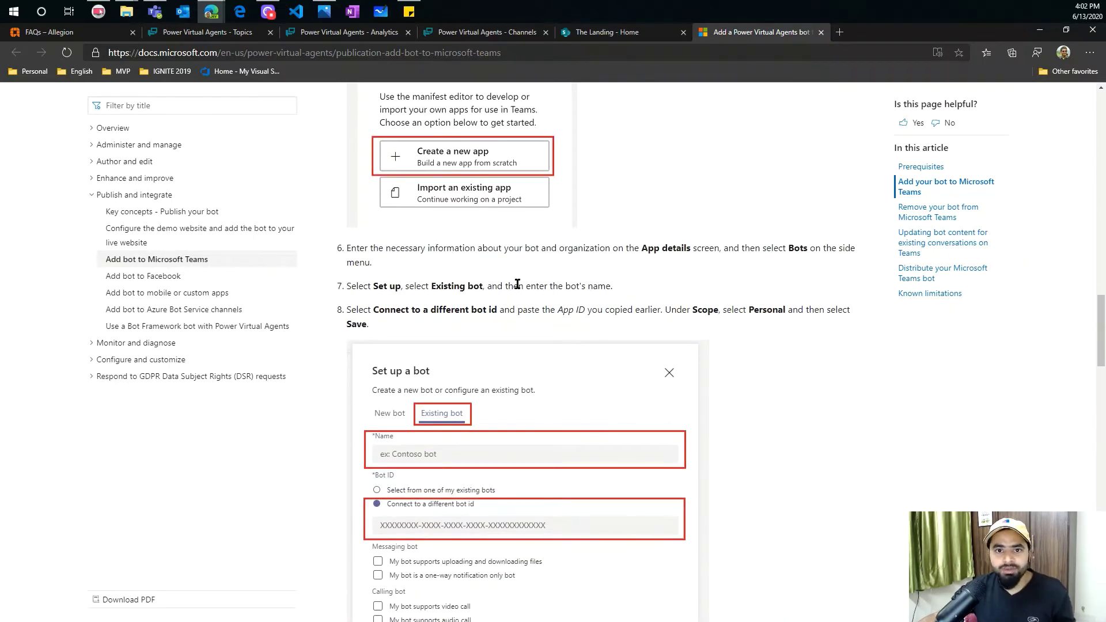
pyautogui.moveTo(364, 286); pyautogui.dragTo(346, 286)
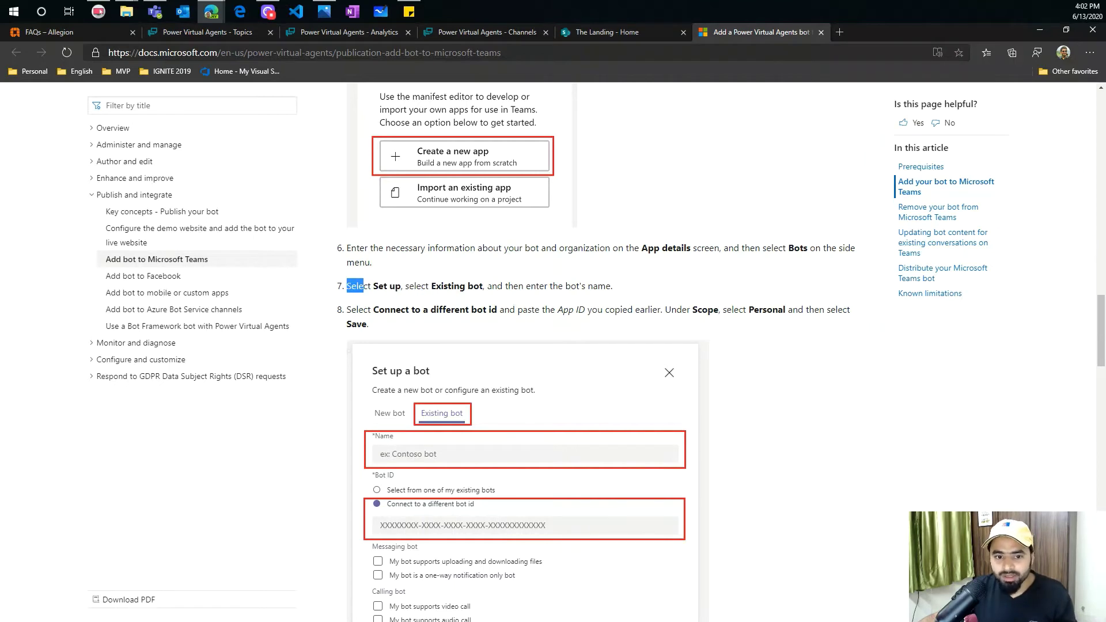
pyautogui.scroll(-1, 469, 327)
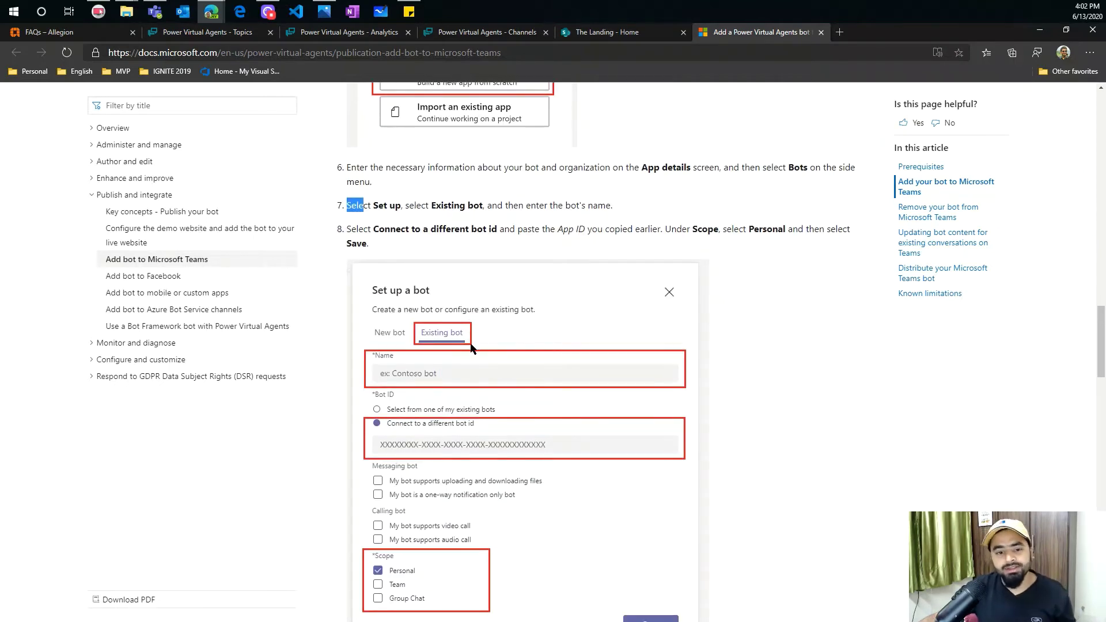
pyautogui.scroll(-1, 471, 348)
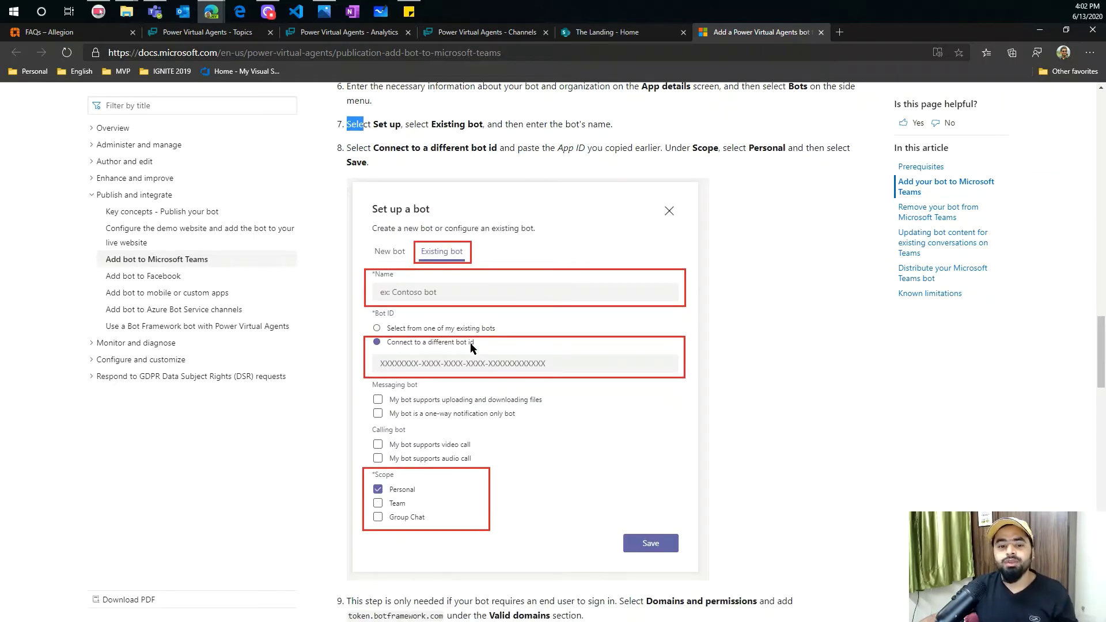
pyautogui.scroll(-5, 471, 346)
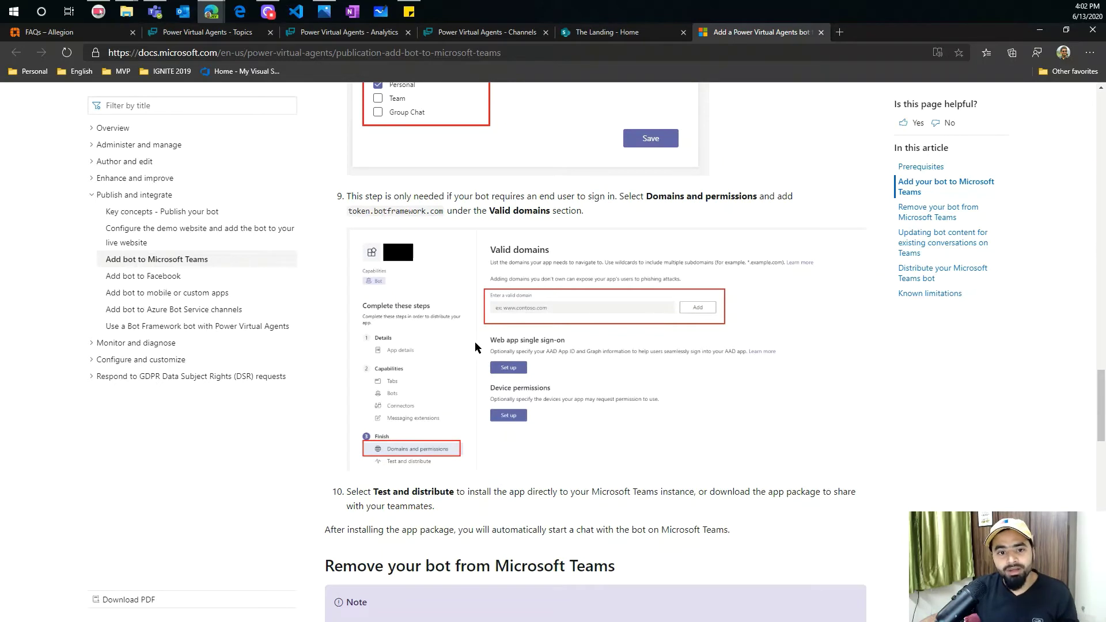
pyautogui.scroll(1, 470, 349)
pyautogui.moveTo(447, 292); pyautogui.dragTo(352, 292)
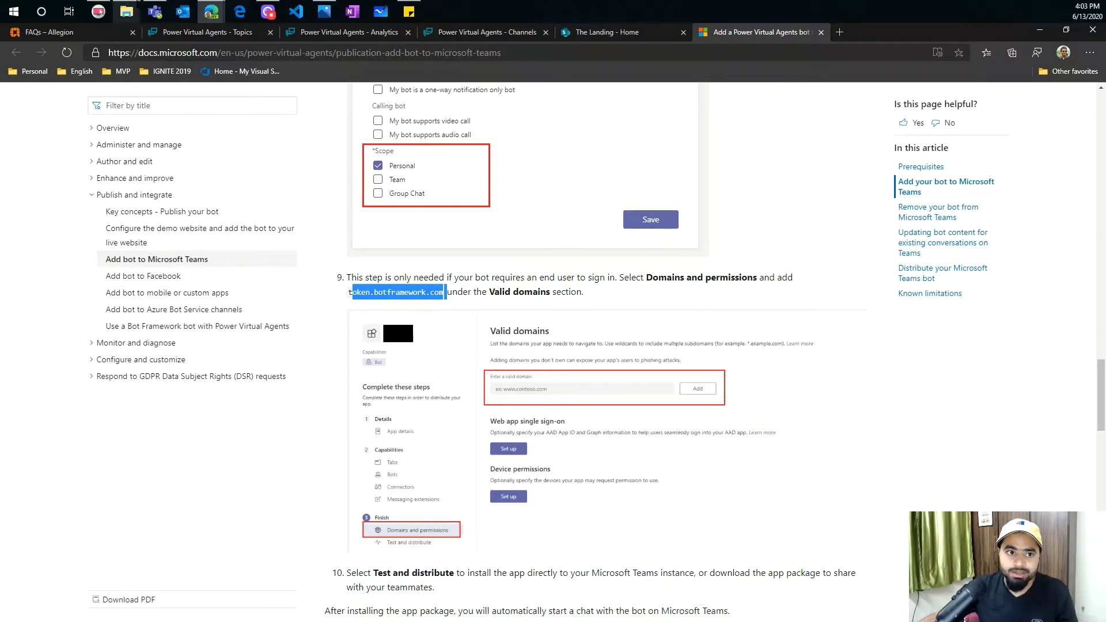
# Step: Switch back to Microsoft Teams and open the My first bot app for editing in App Studio
pyautogui.click(155, 11)
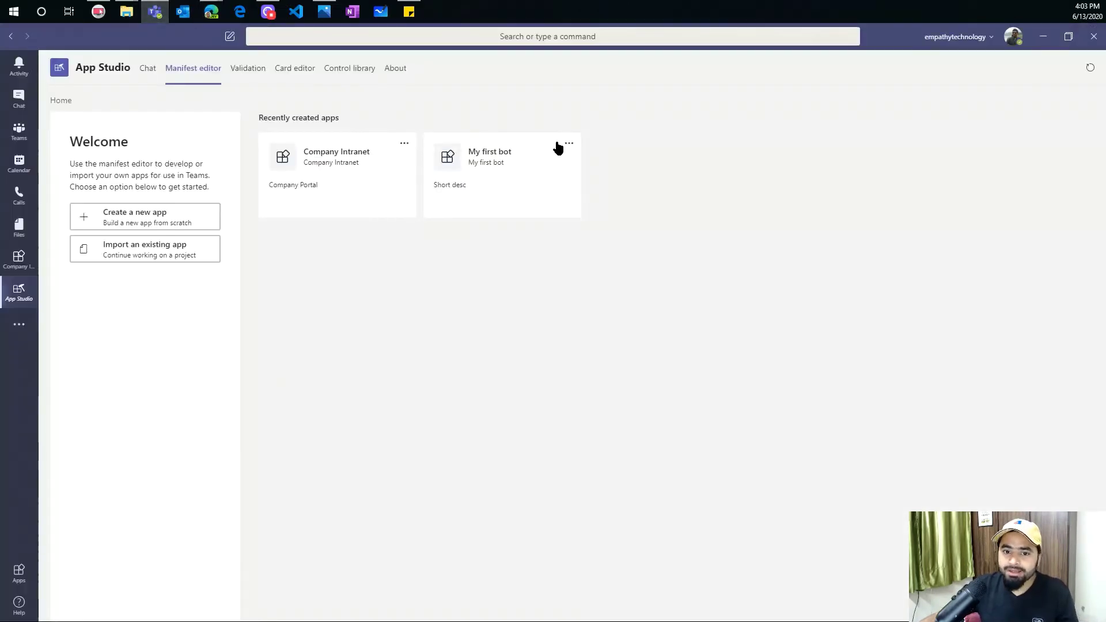
pyautogui.click(568, 144)
pyautogui.click(578, 169)
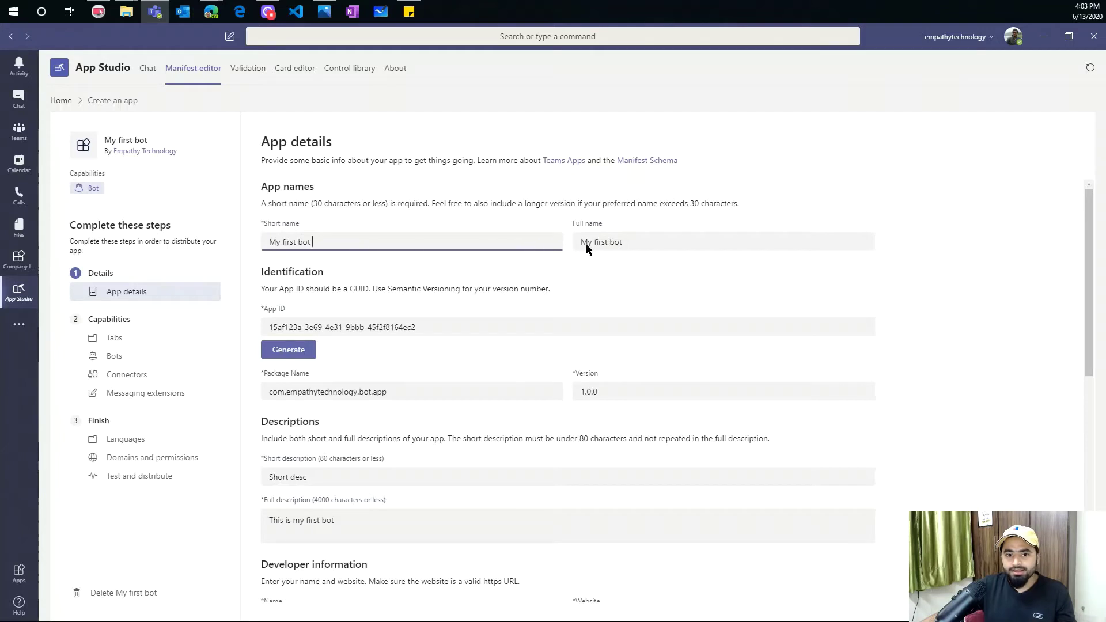
# Step: Review the app details of My first bot, including its App ID, descriptions, developer name and website
pyautogui.click(351, 331)
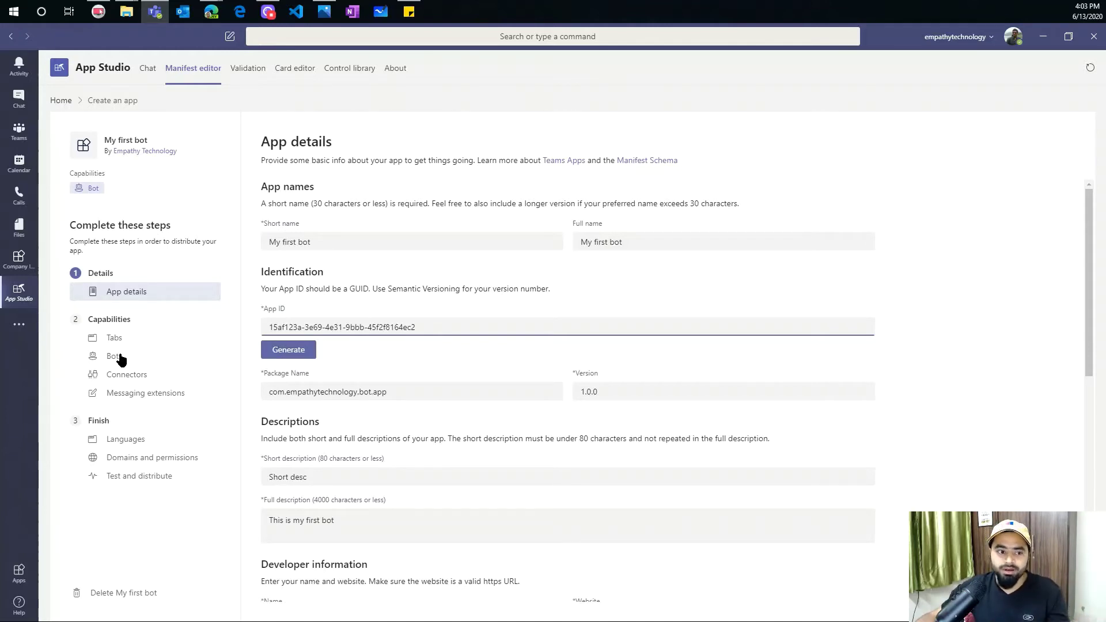
pyautogui.scroll(-3, 343, 420)
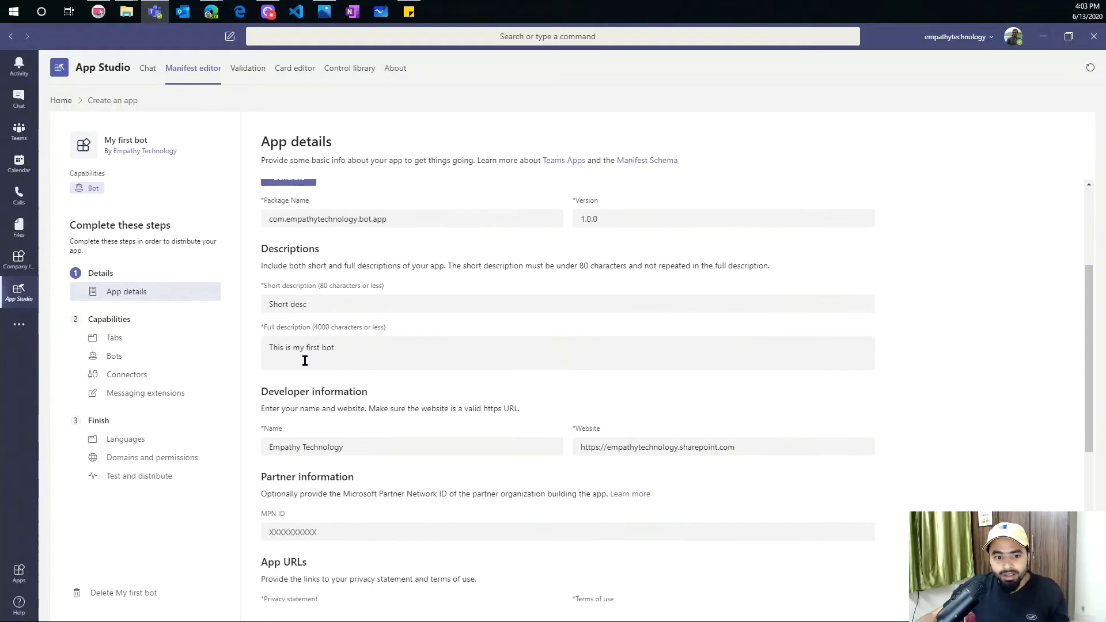
pyautogui.scroll(-2, 368, 377)
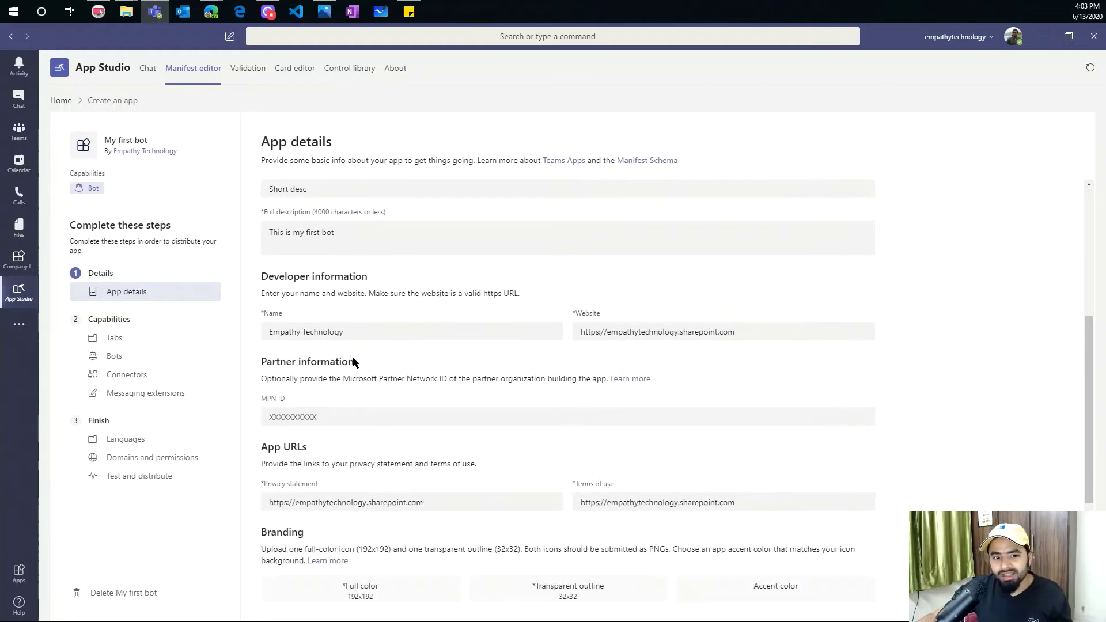
pyautogui.click(344, 332)
pyautogui.hotkey('ctrl', 'a')
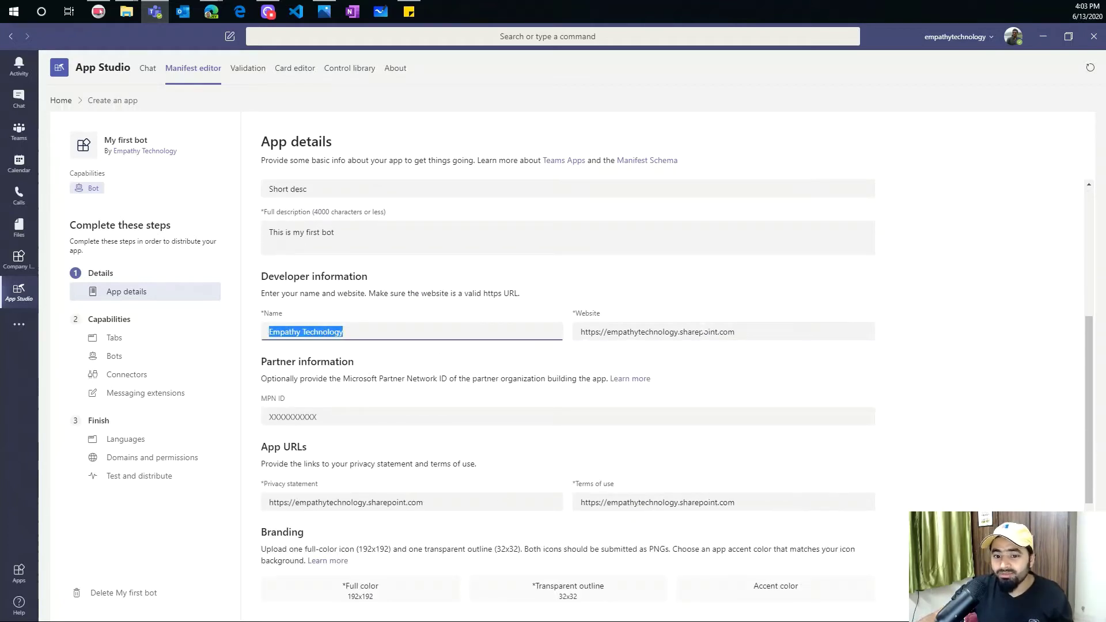
pyautogui.moveTo(702, 332); pyautogui.dragTo(634, 332)
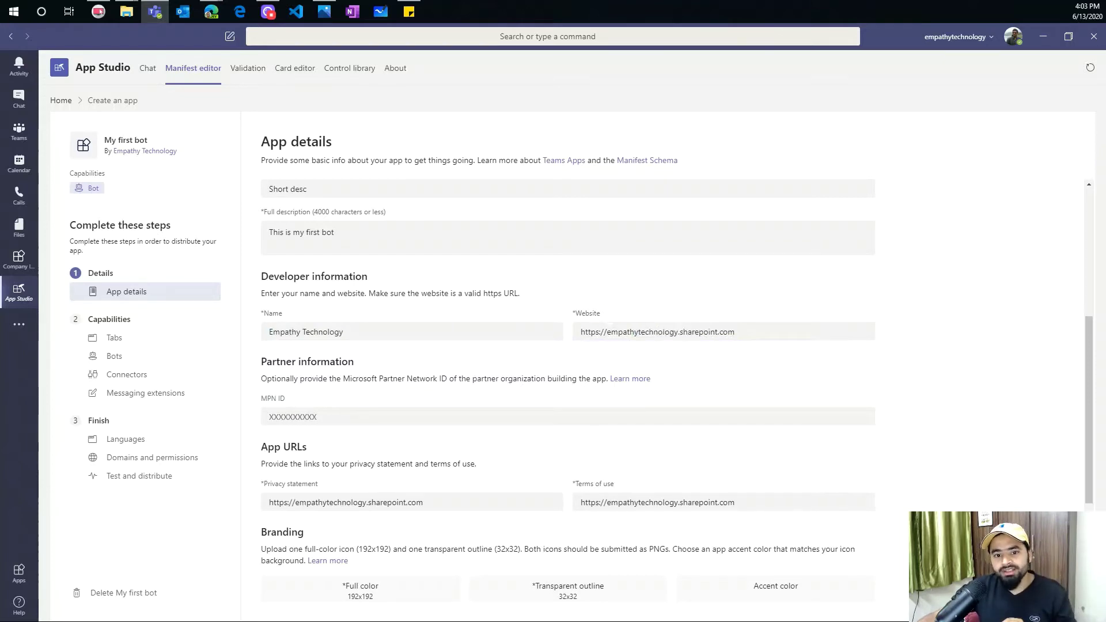
pyautogui.moveTo(743, 337); pyautogui.dragTo(560, 314)
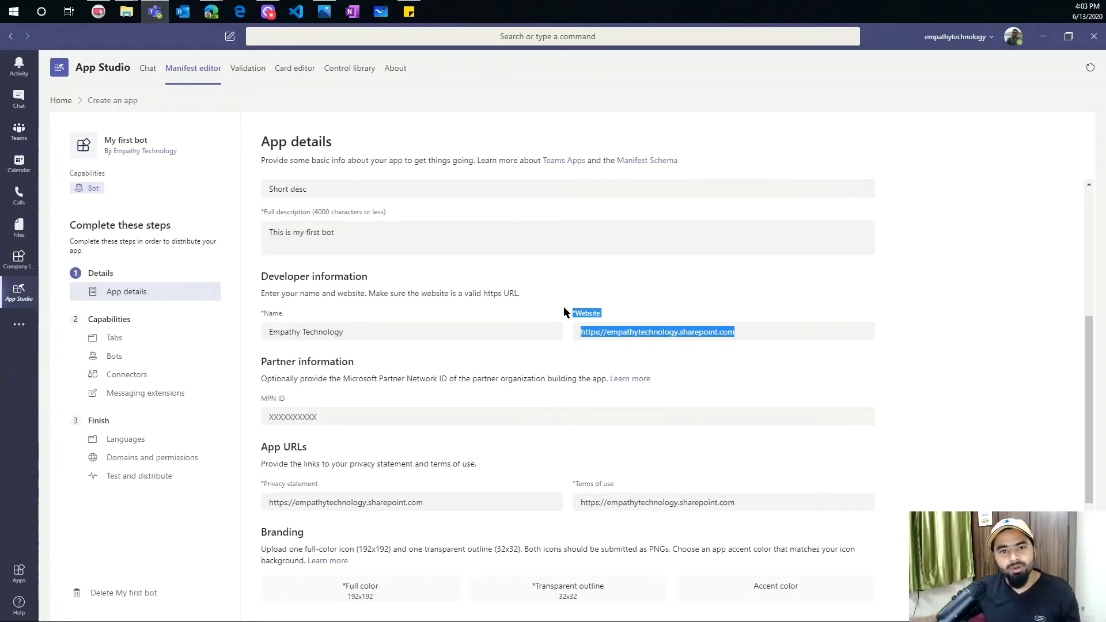
# Step: Review the privacy statement and terms of use URLs in the app details
pyautogui.scroll(-2, 563, 306)
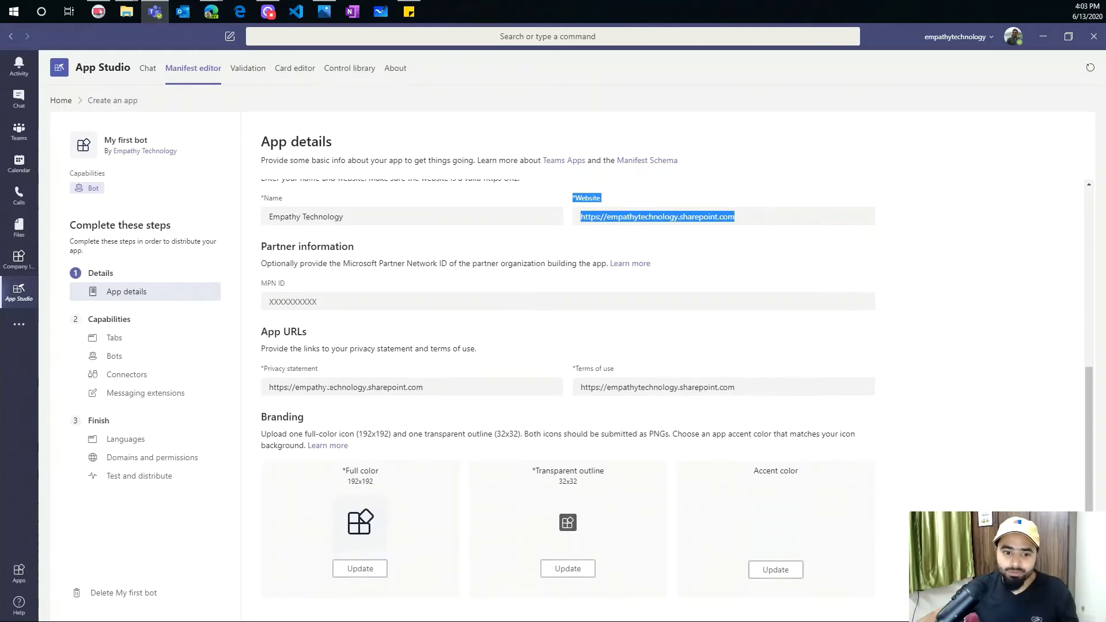
pyautogui.doubleClick(327, 387)
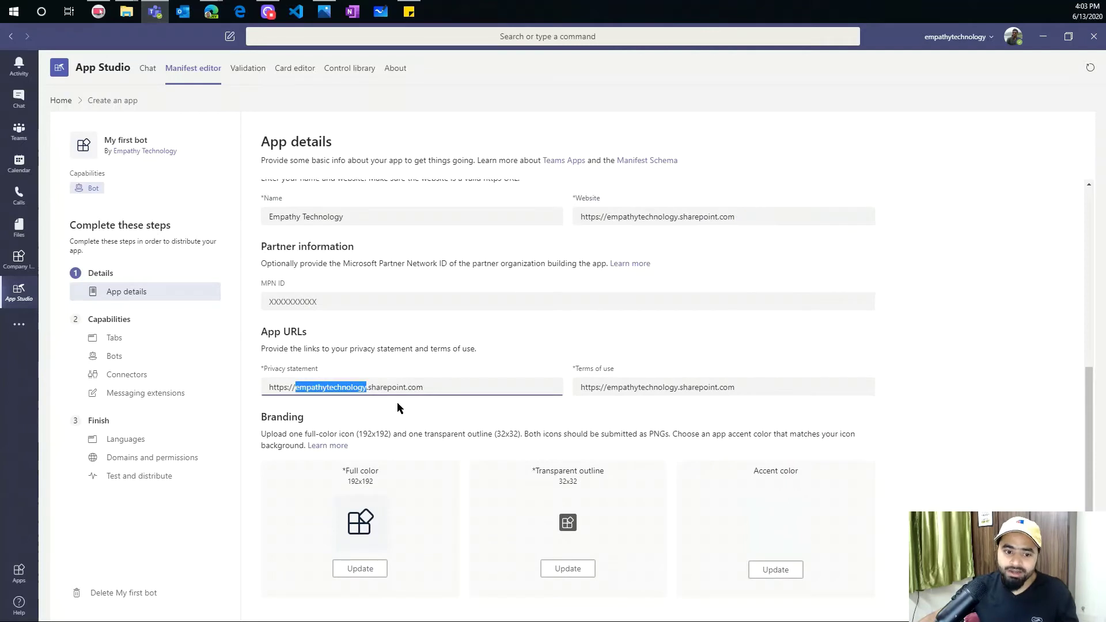
pyautogui.doubleClick(637, 395)
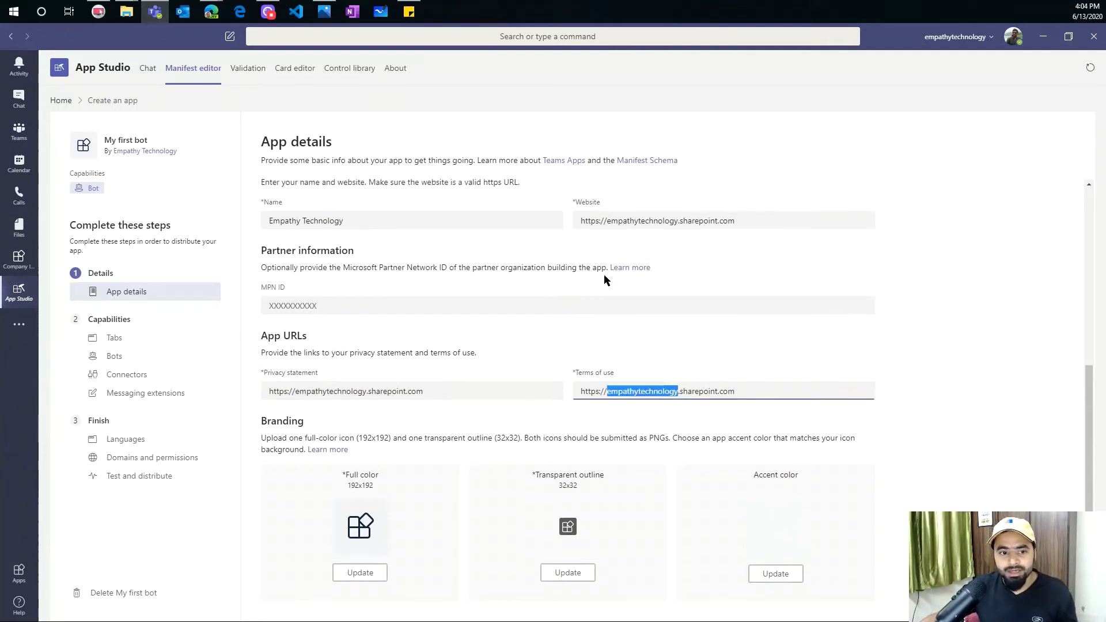
# Step: Open the app's existing bot for editing and examine its bot ID and scope settings
pyautogui.click(110, 358)
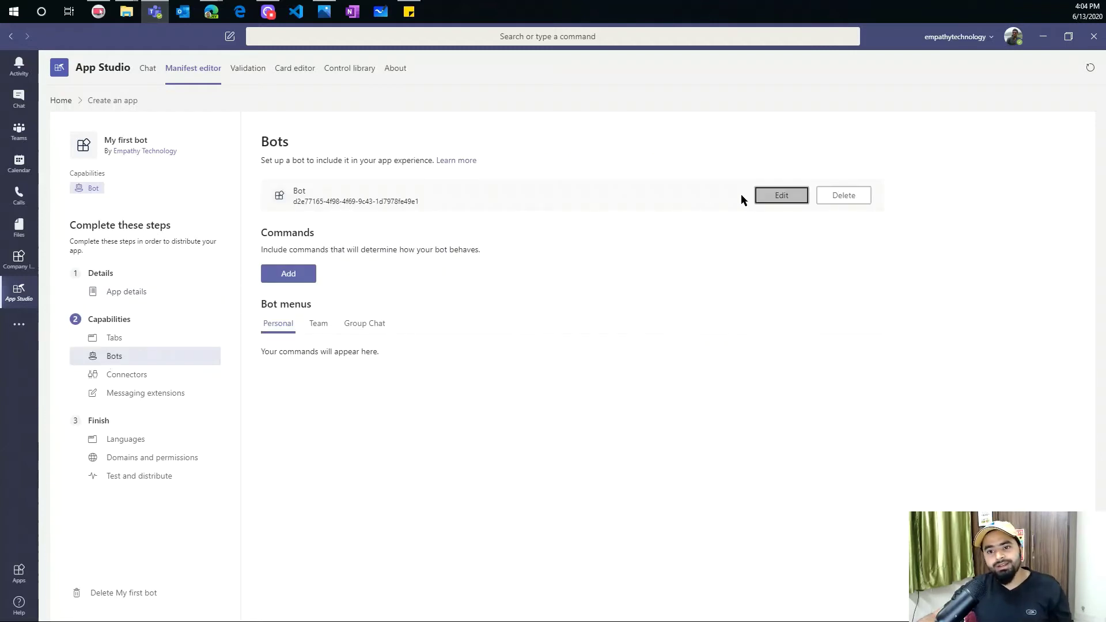
pyautogui.click(770, 195)
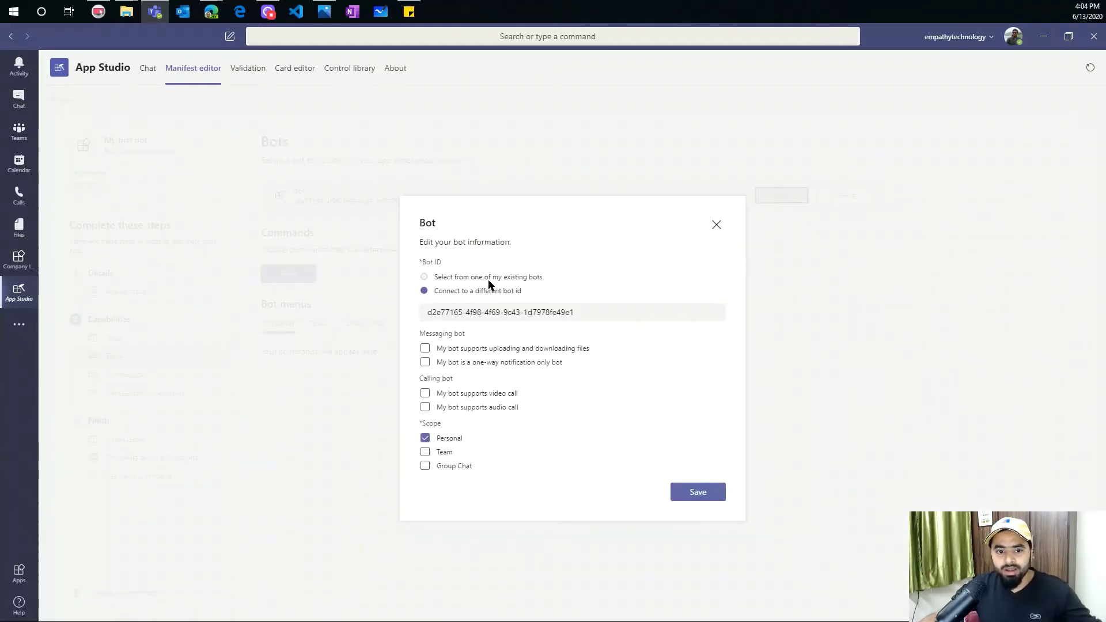
pyautogui.click(526, 312)
pyautogui.hotkey('ctrl', 'a')
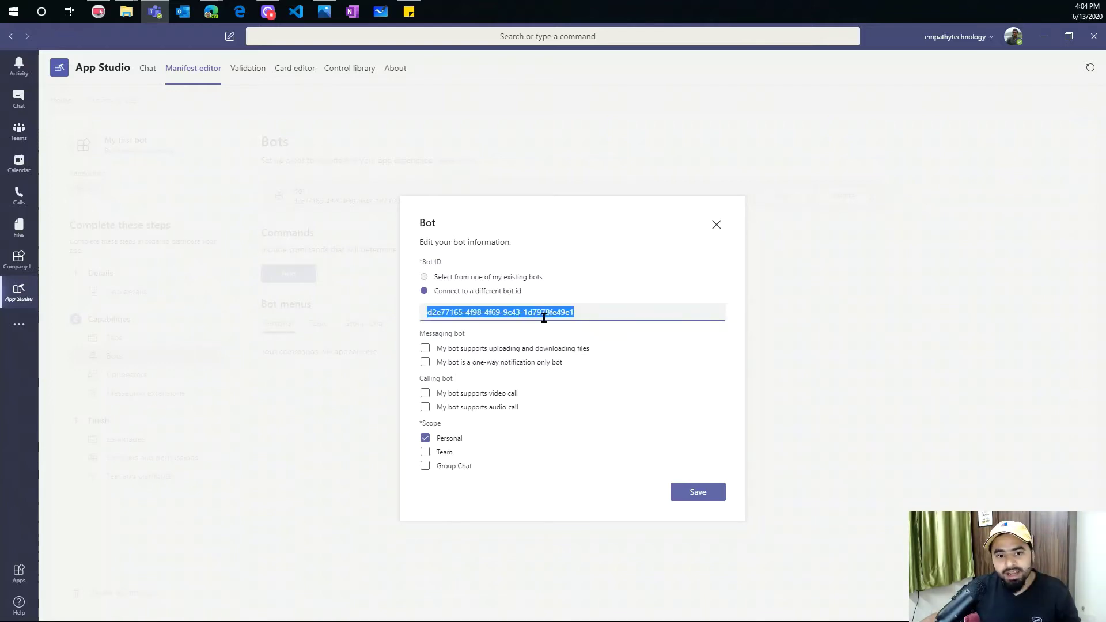
pyautogui.press('Right')
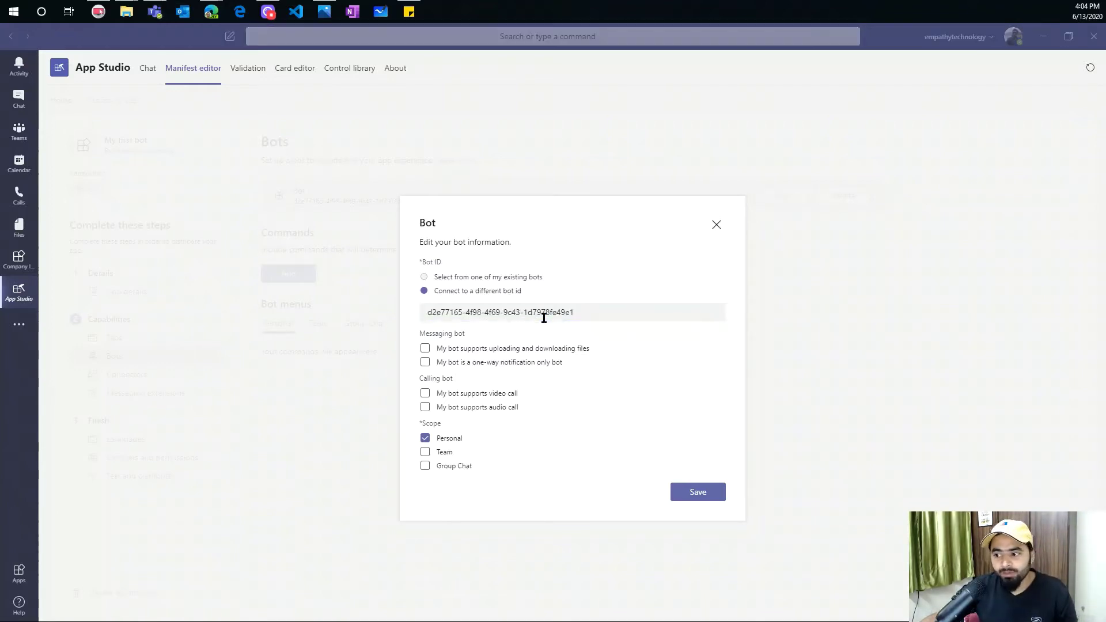
# Step: Switch to Power Virtual Agents in the browser and copy the App ID of the Microsoft Teams channel
pyautogui.hotkey('alt', 'Tab')
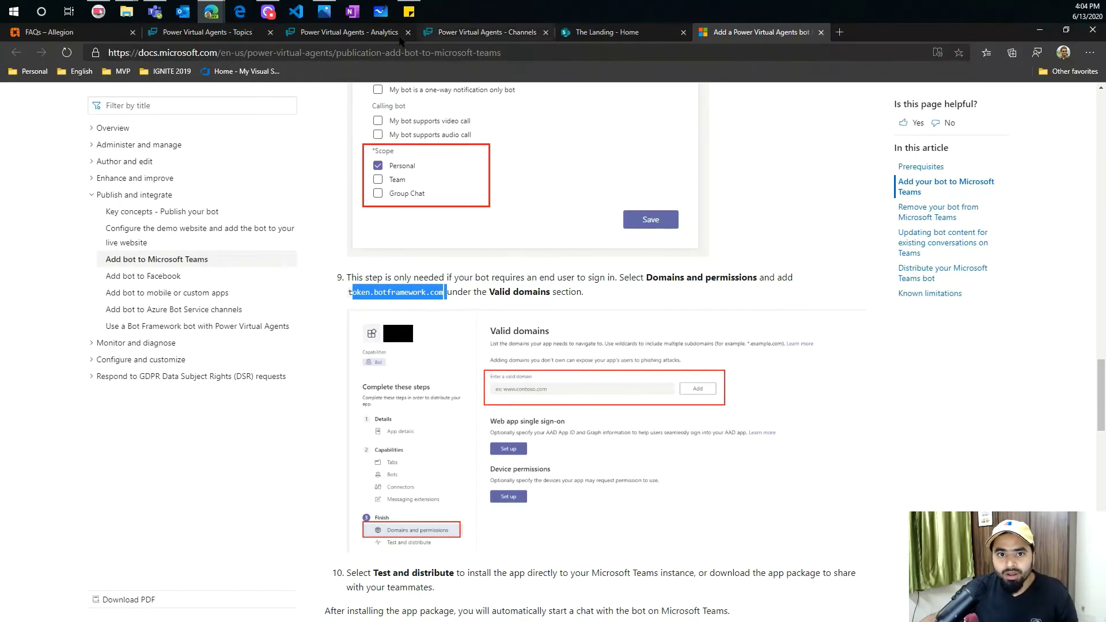
pyautogui.click(297, 38)
pyautogui.click(488, 34)
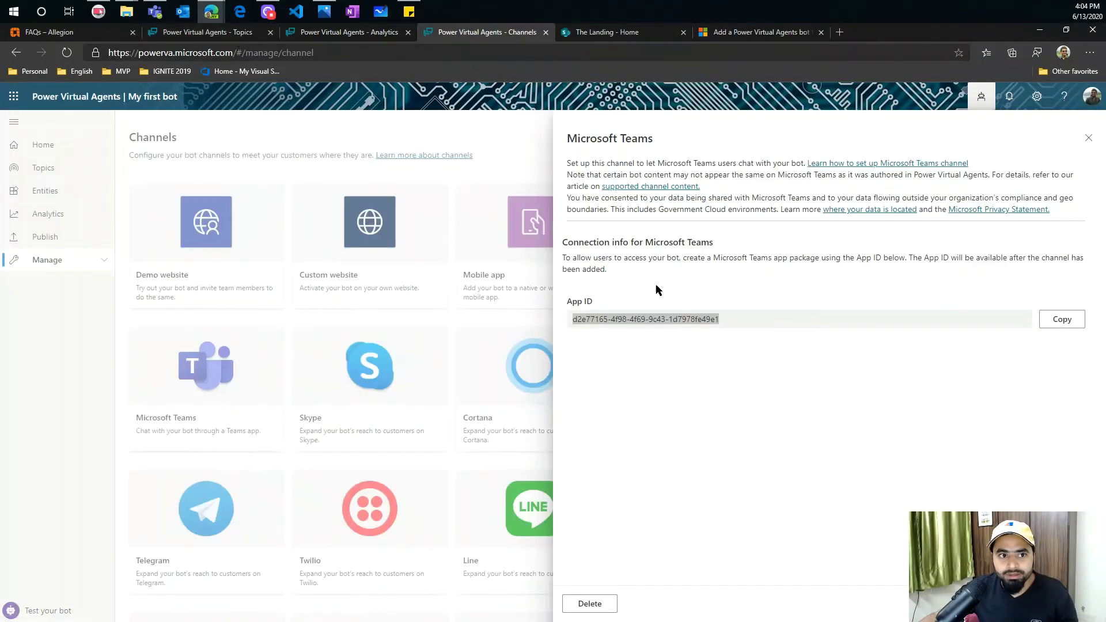
pyautogui.tripleClick(672, 316)
pyautogui.click(1049, 319)
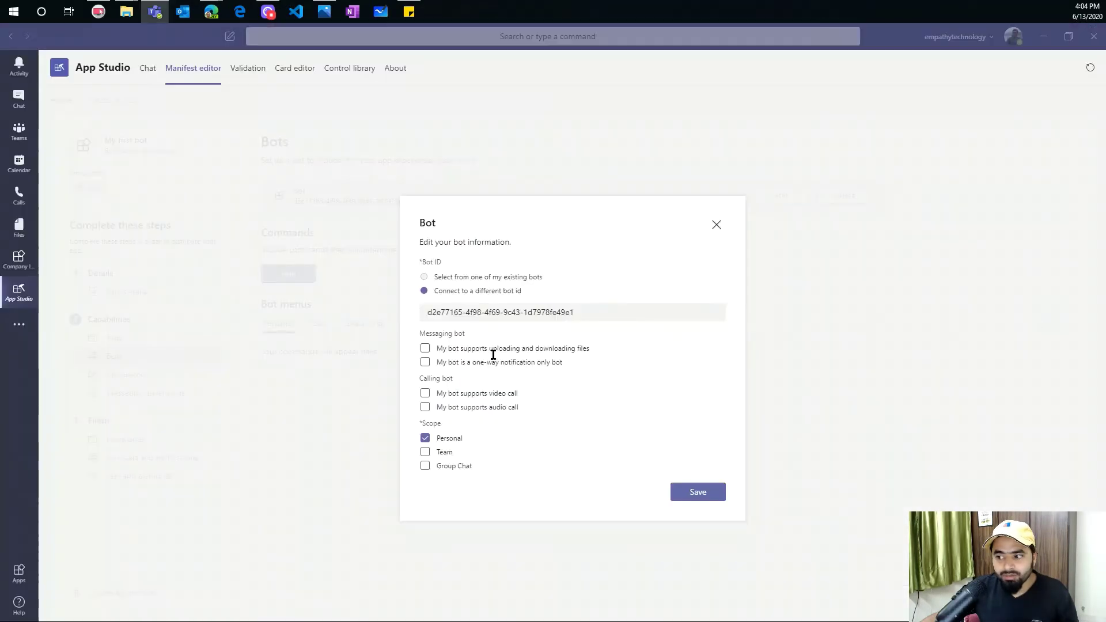
# Step: Replace the bot ID with the copied App ID in Microsoft Teams, and close the bot settings without saving
pyautogui.click(501, 311)
pyautogui.hotkey('ctrl', 'a')
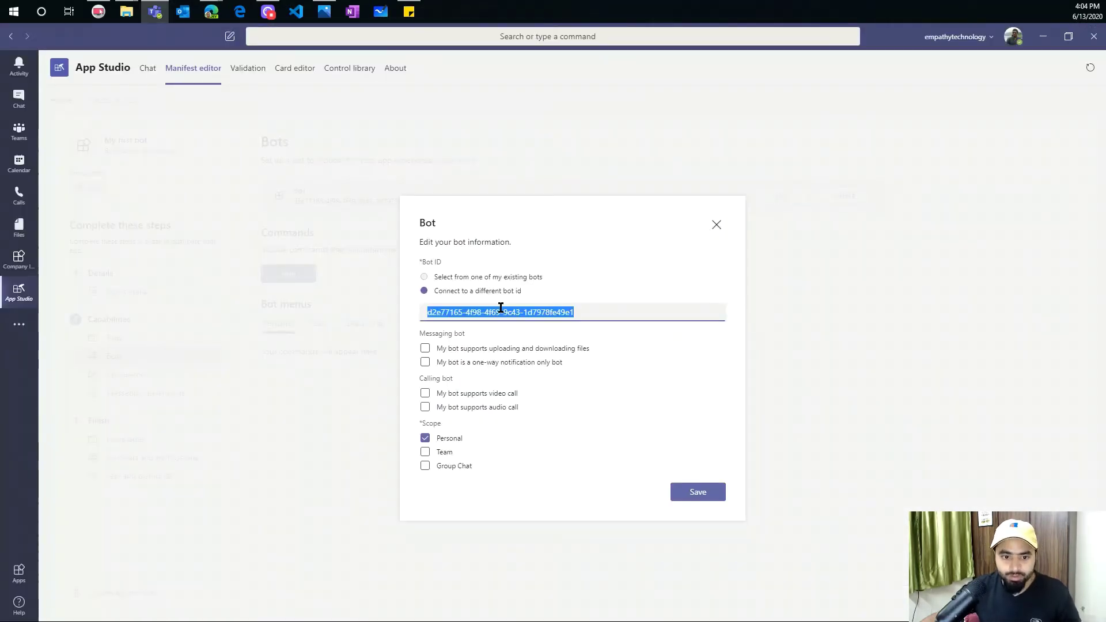
pyautogui.hotkey('ctrl', 'v')
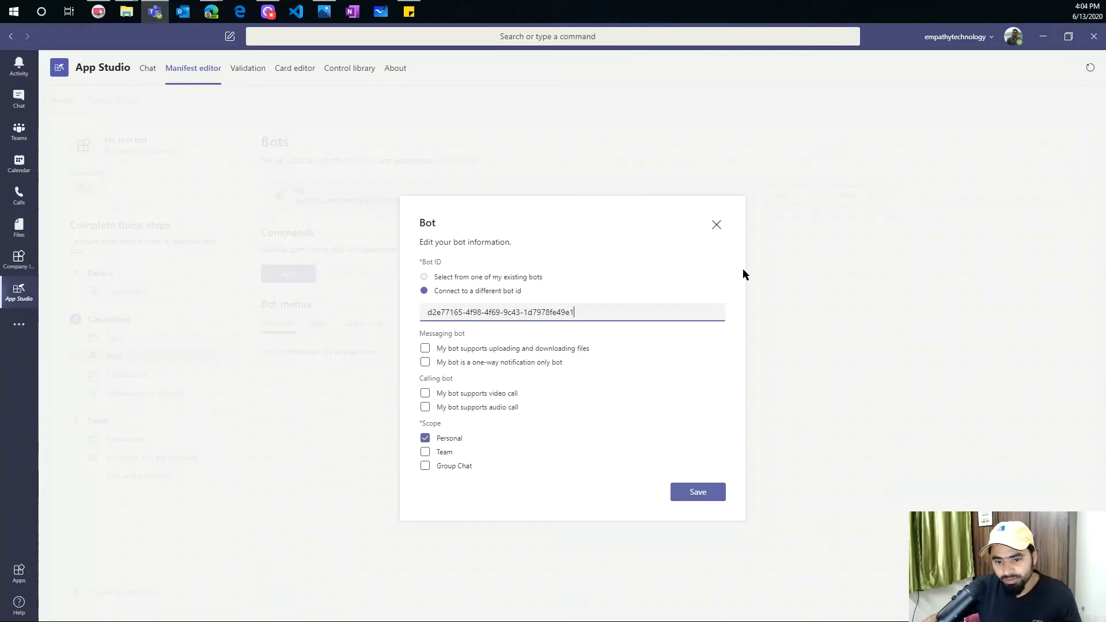
pyautogui.click(716, 225)
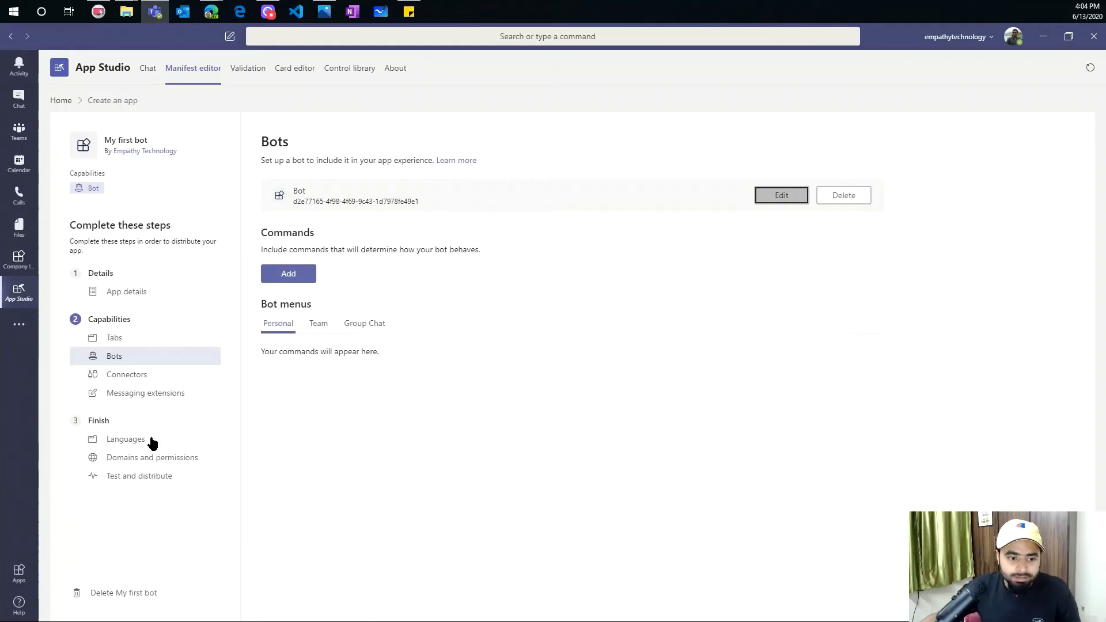
# Step: Examine token.botframework.com in the app's valid domains, try entering a domain by hand, and clear the entry
pyautogui.click(141, 460)
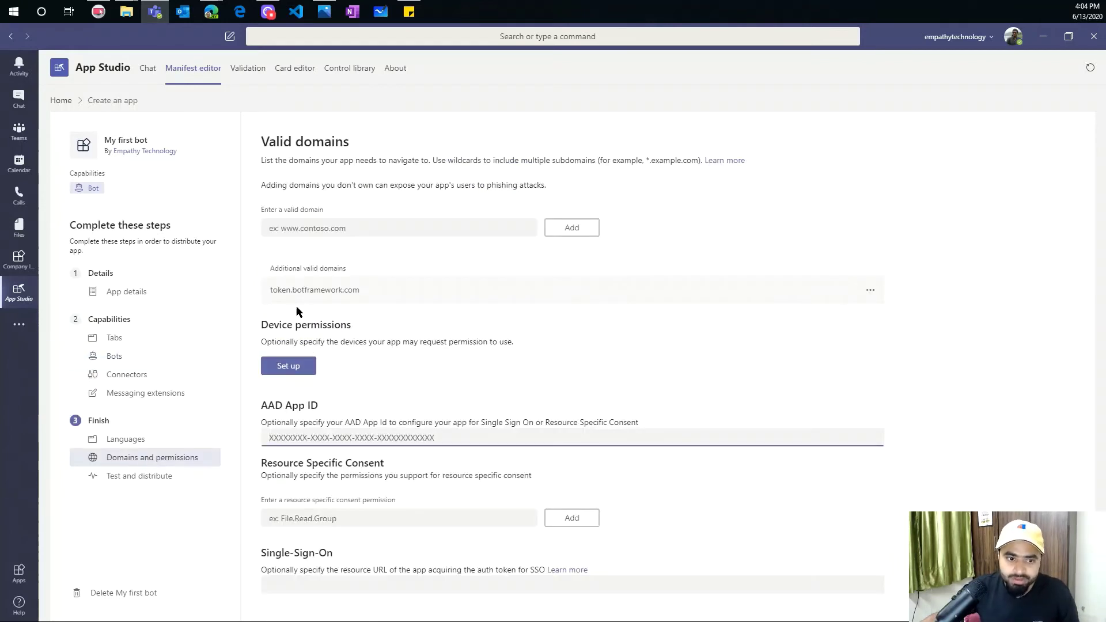
pyautogui.moveTo(358, 290); pyautogui.dragTo(270, 290)
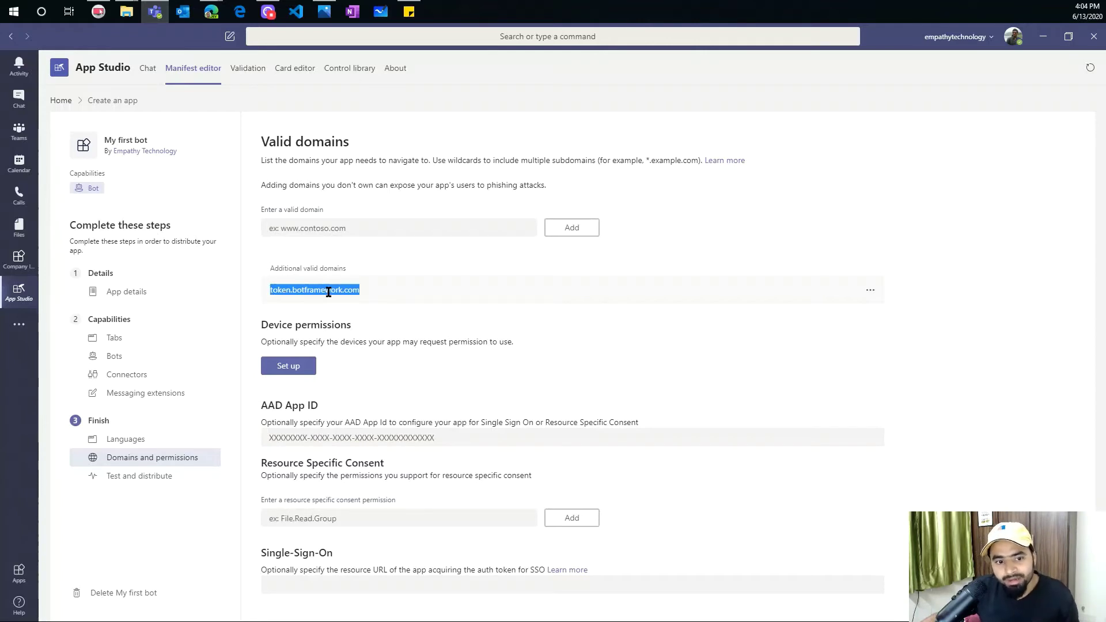
pyautogui.click(432, 233)
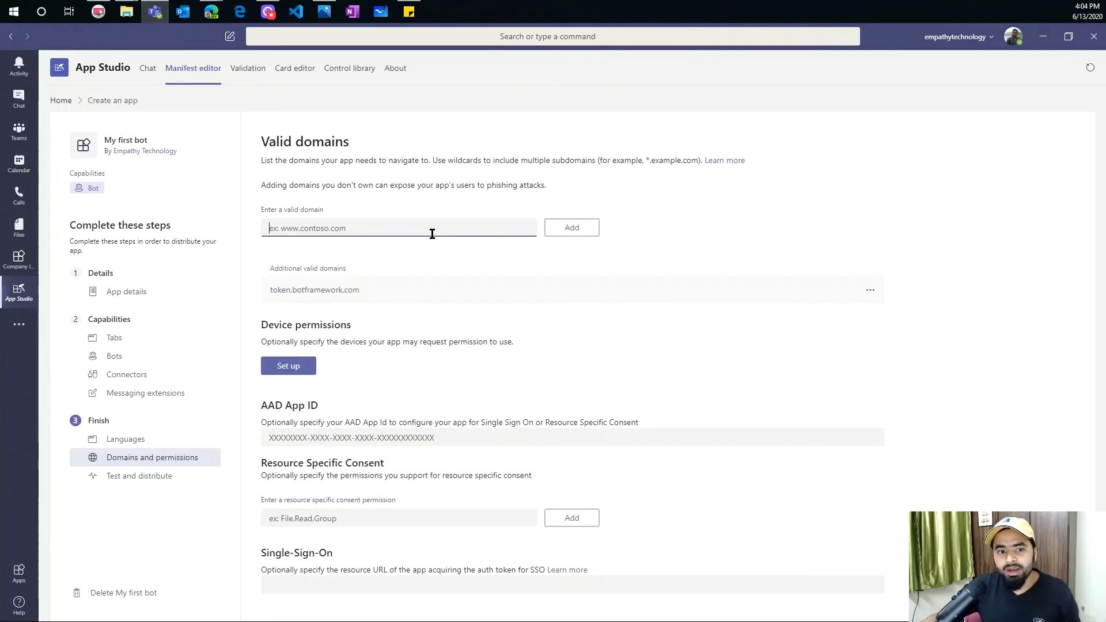
pyautogui.hotkey('ctrl', 'v')
pyautogui.hotkey('ctrl', 'a')
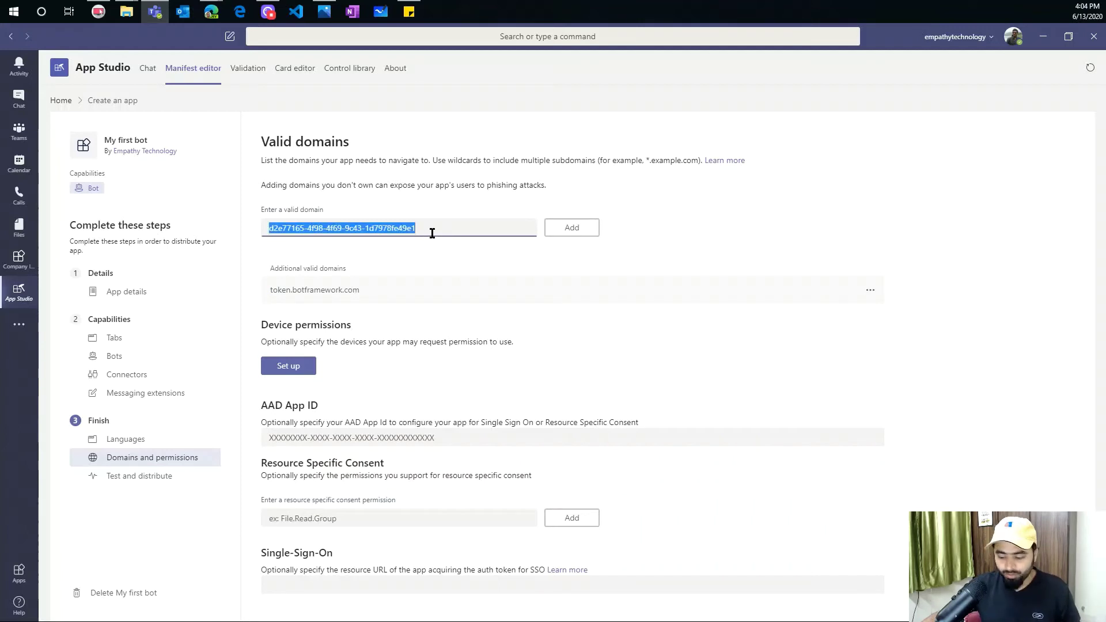
pyautogui.press('BackSpace')
pyautogui.write('toke')
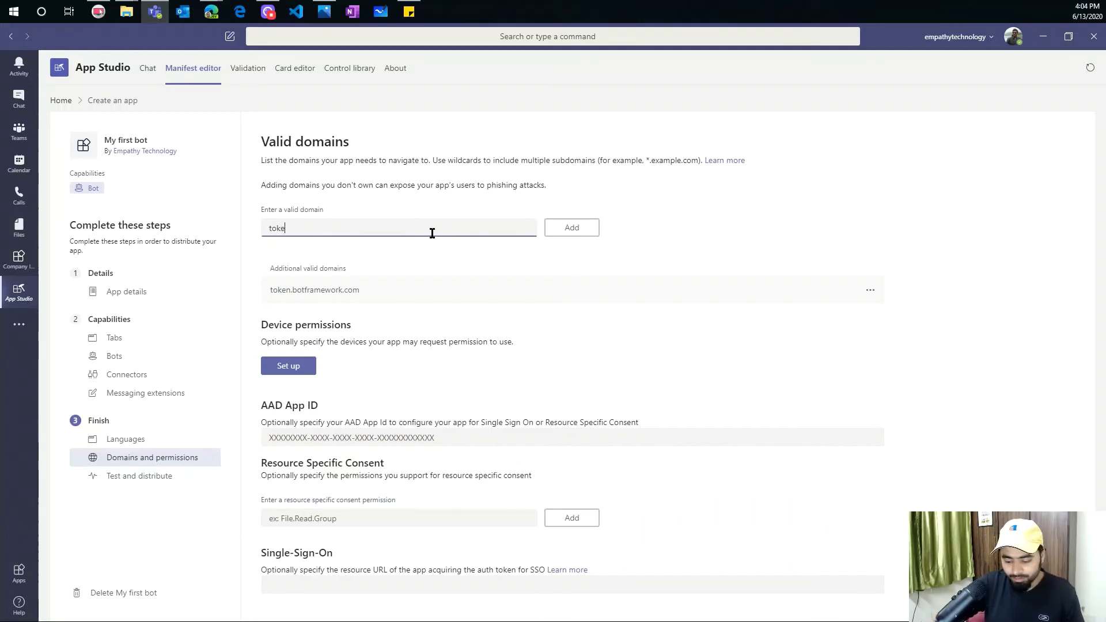
pyautogui.write('n.')
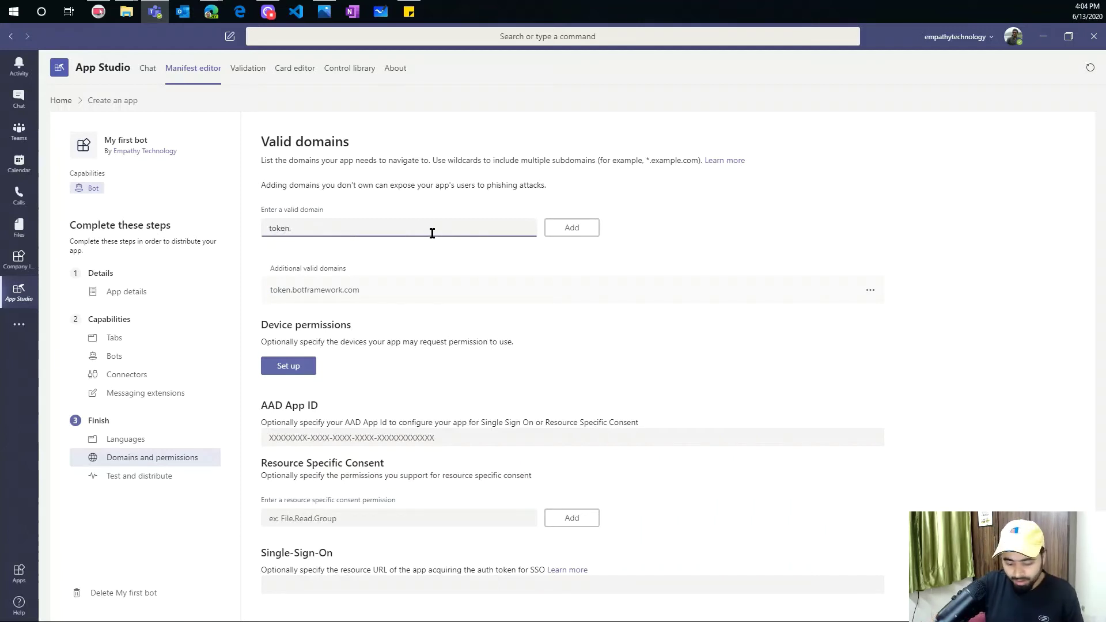
pyautogui.write('botframw')
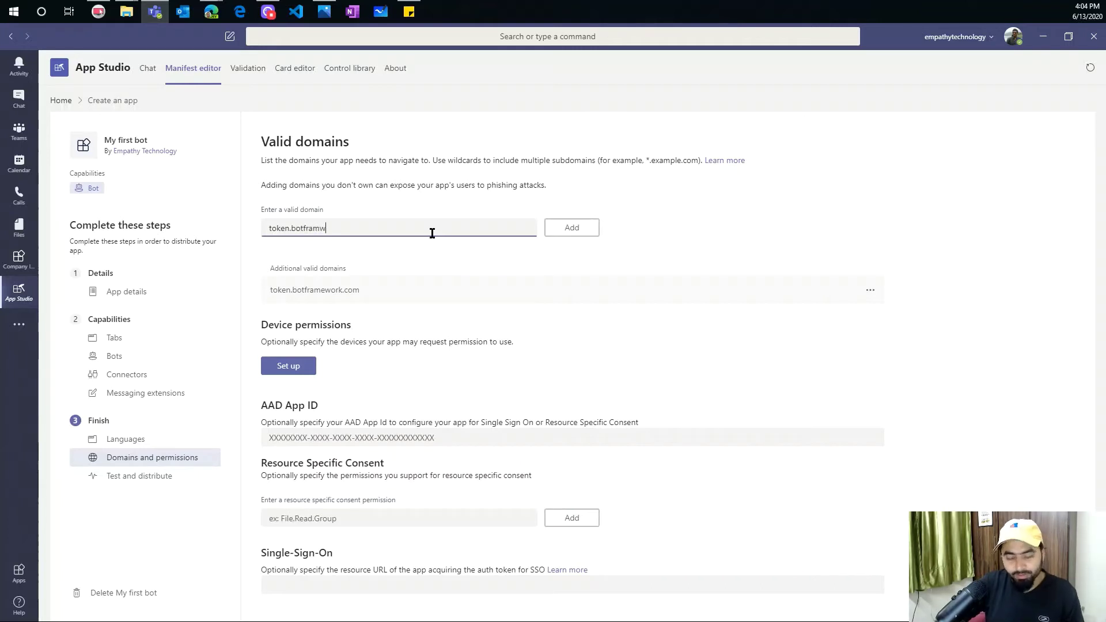
pyautogui.hotkey('ctrl', 'a')
pyautogui.press('BackSpace')
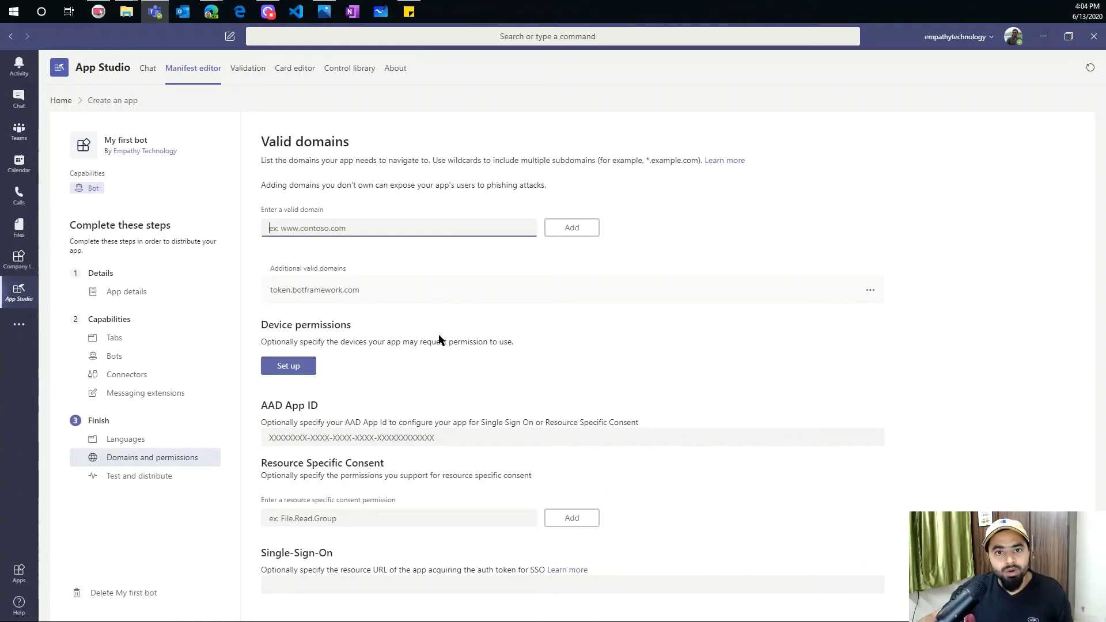
# Step: Start a test installation of My first bot in Teams, and close the installation dialog without adding the app
pyautogui.click(143, 477)
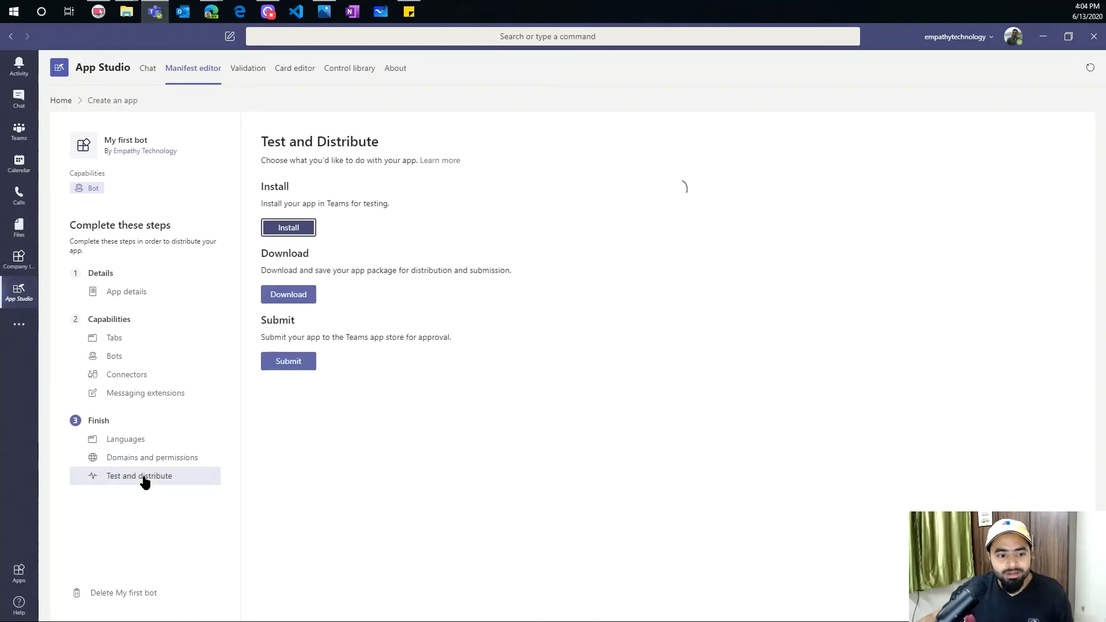
pyautogui.click(276, 229)
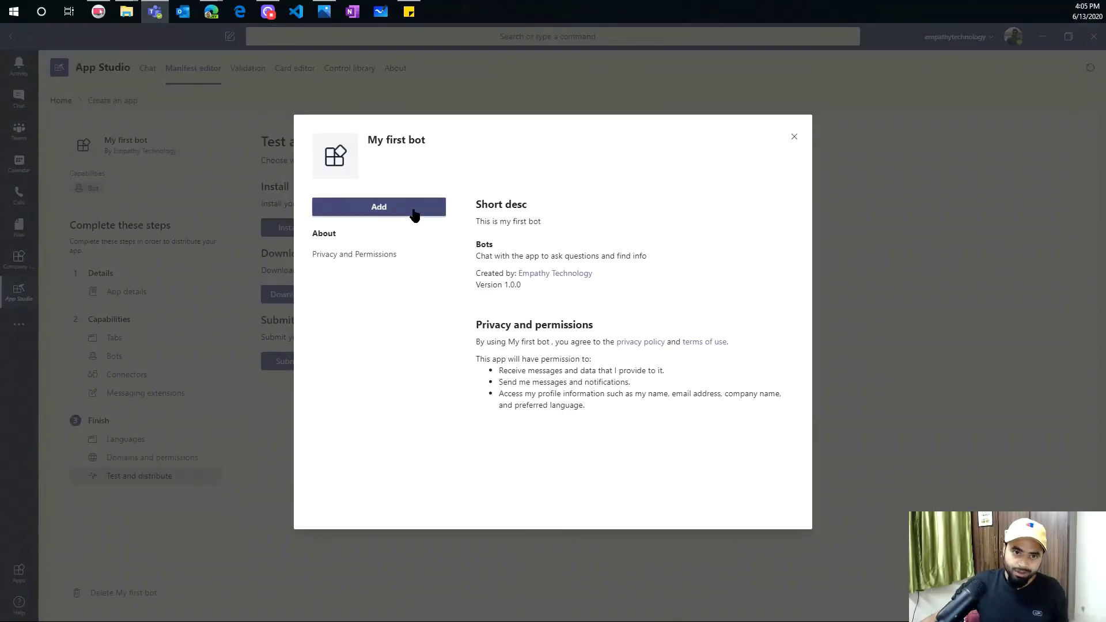
pyautogui.click(794, 137)
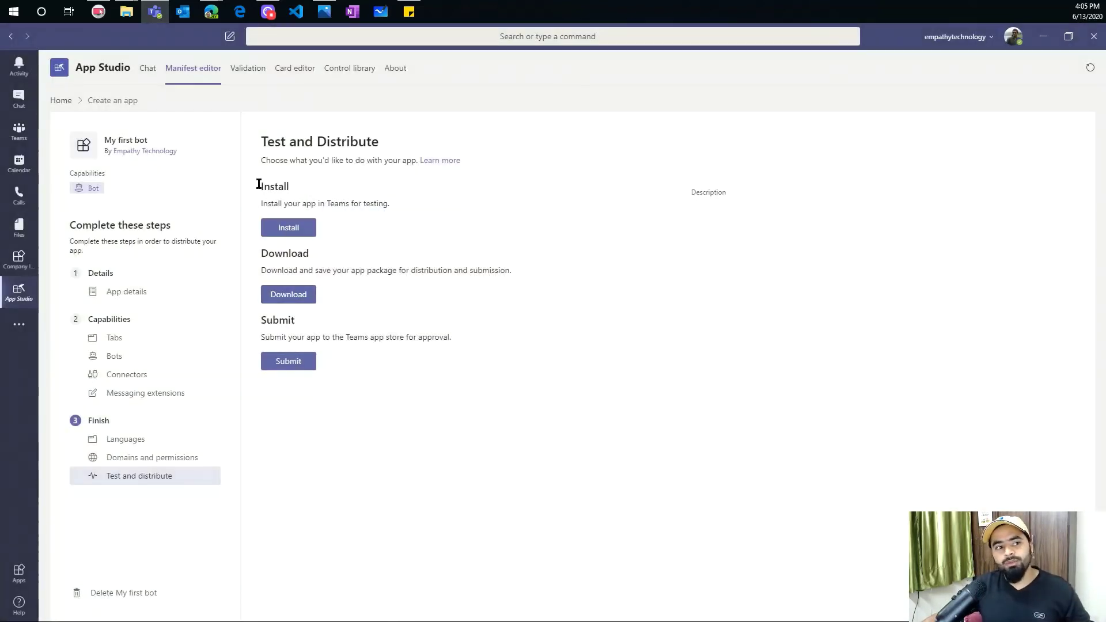
# Step: Return to the list of recently created apps and reopen My first bot
pyautogui.click(60, 100)
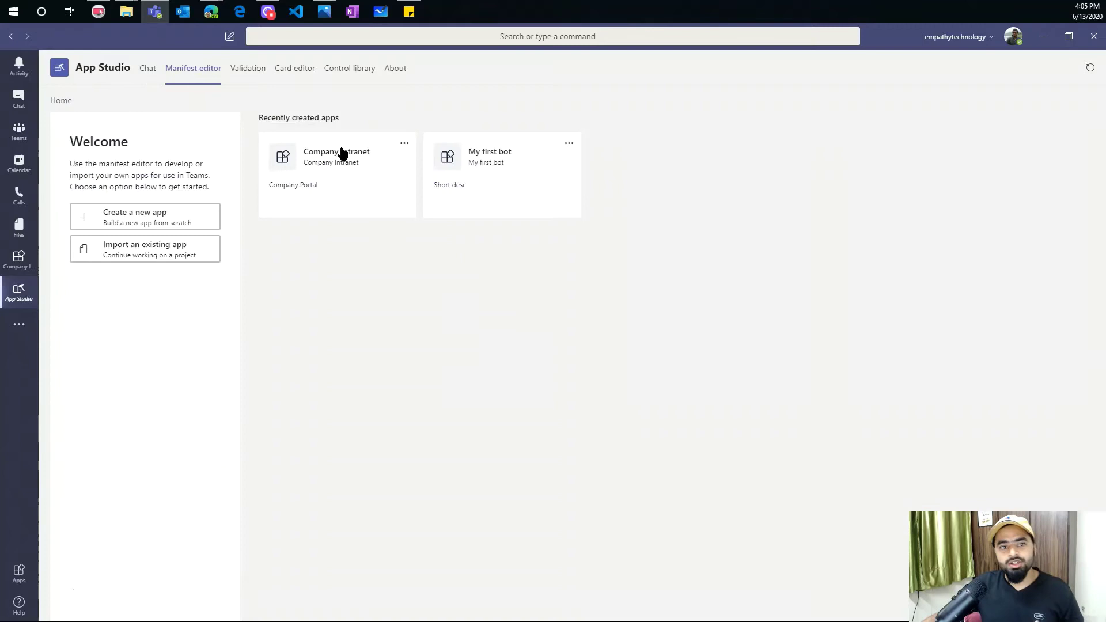
pyautogui.click(508, 168)
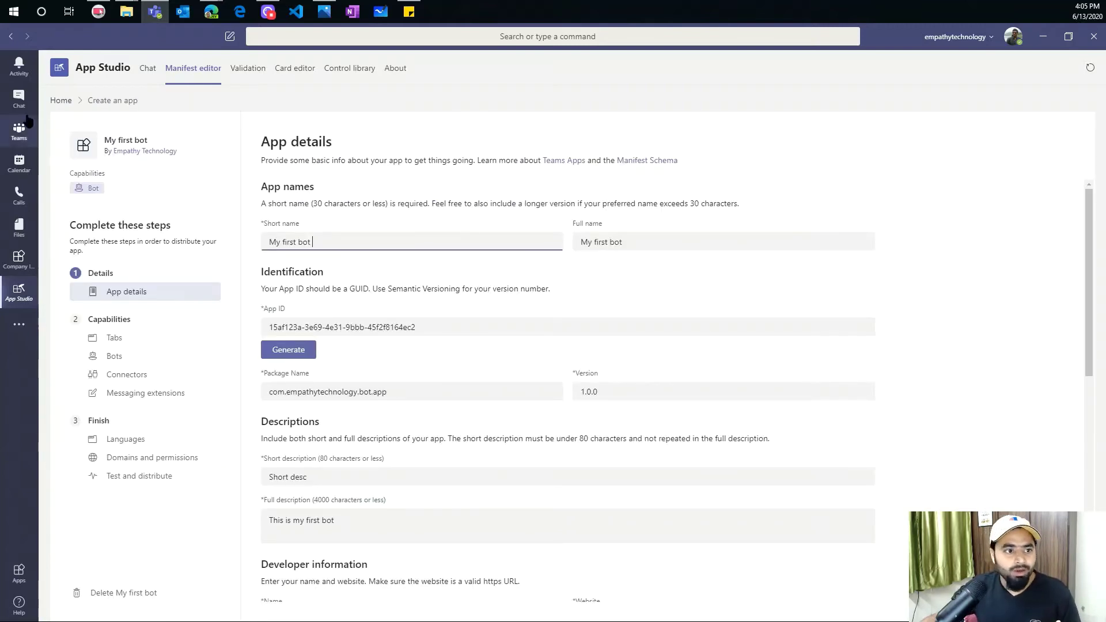
# Step: Open the installed My first bot app in Teams and pin it to the app bar
pyautogui.click(19, 325)
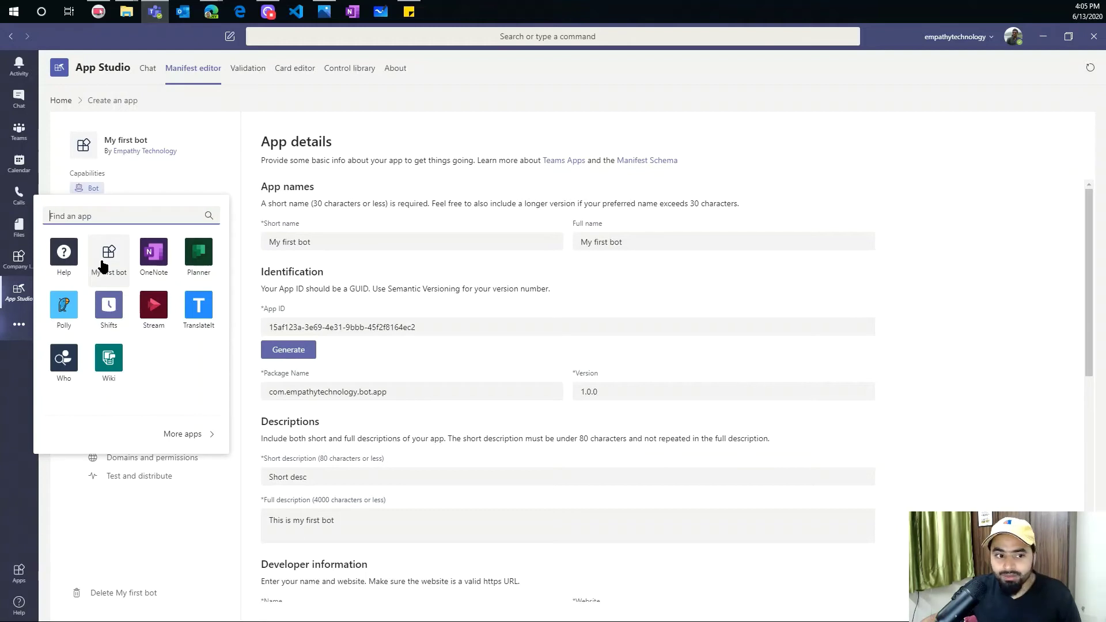
pyautogui.click(104, 266)
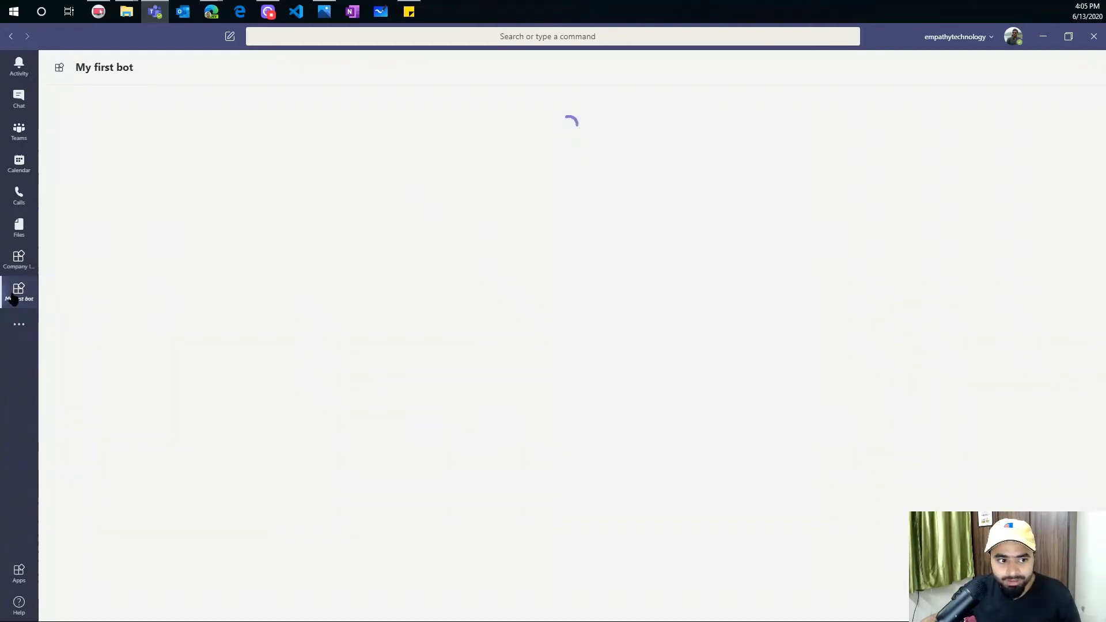
pyautogui.rightClick(38, 295)
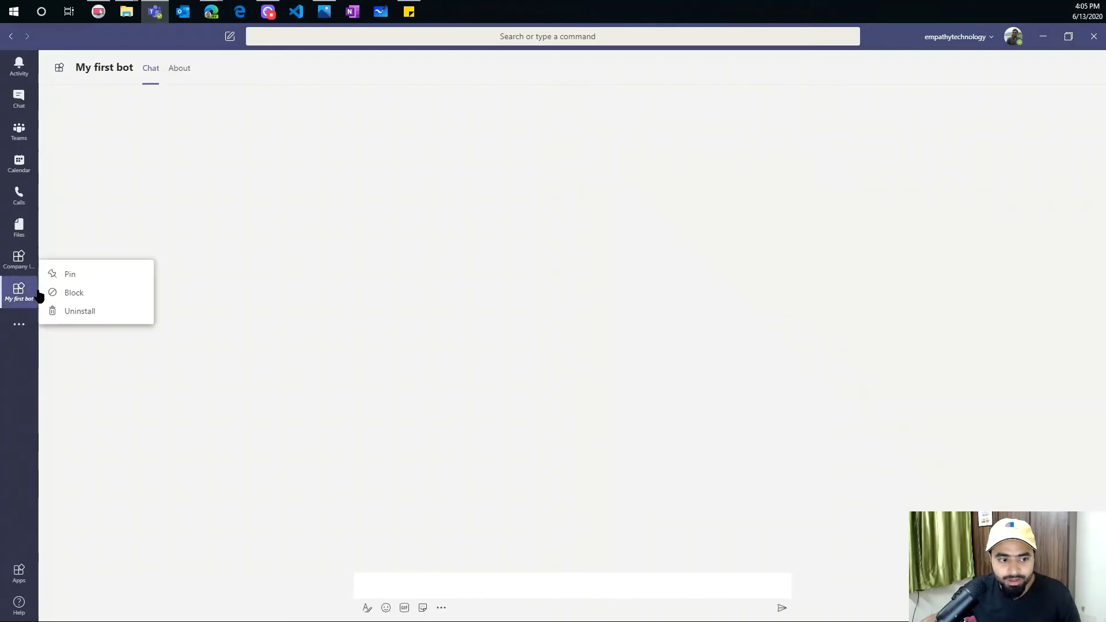
pyautogui.click(69, 276)
# Step: Send the message "Hey" to My first bot in its chat
pyautogui.click(410, 581)
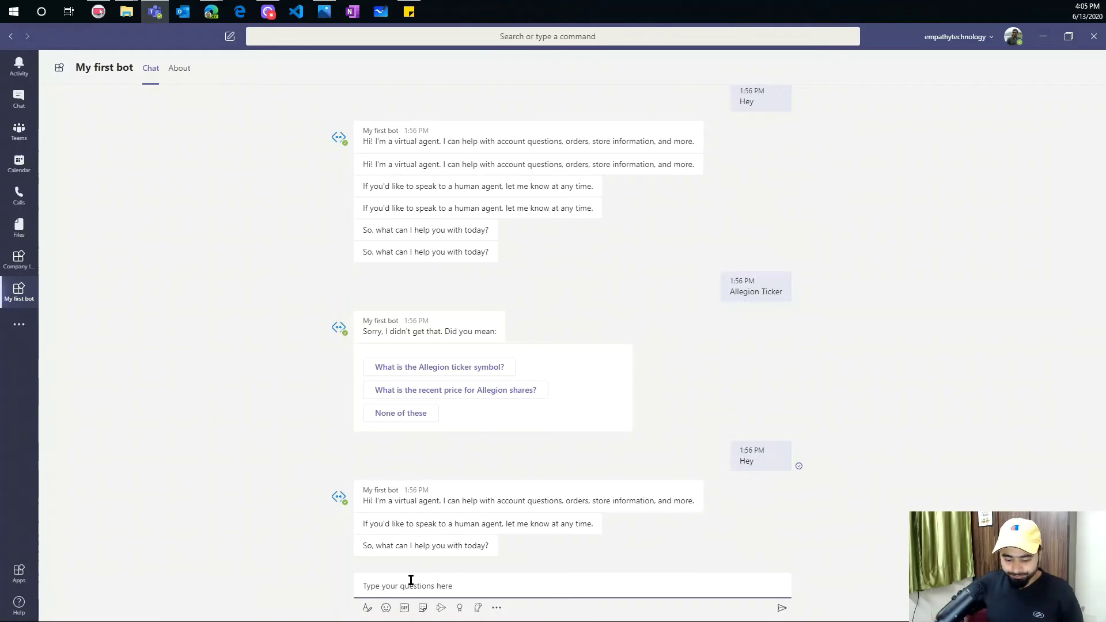
pyautogui.write('Hey')
pyautogui.press('Return')
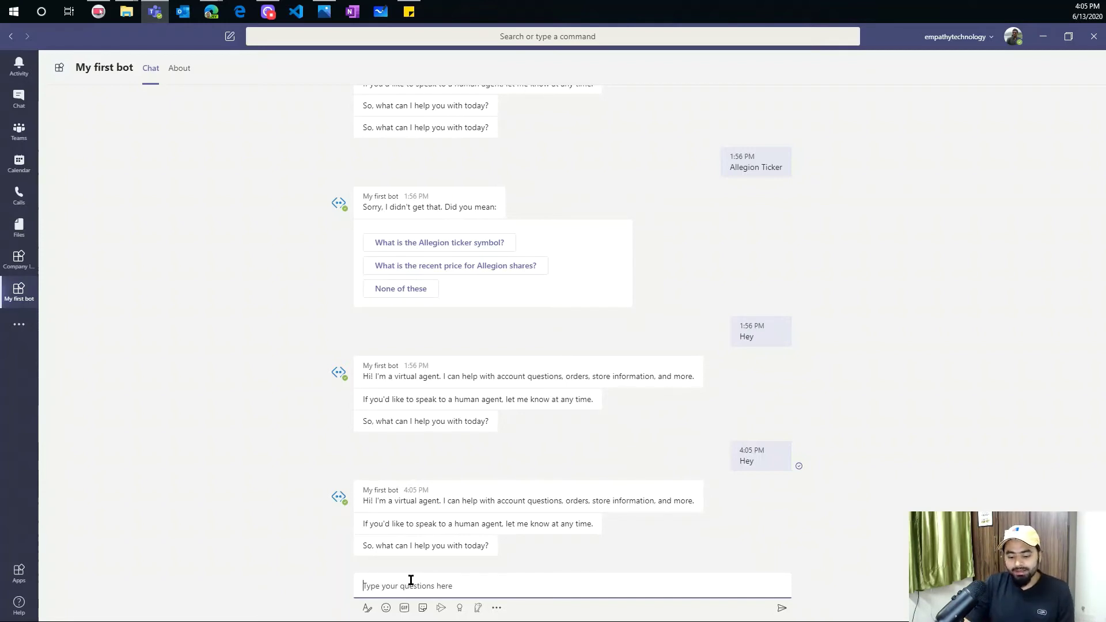
# Step: Send the message "VcCompany Headquater" to My first bot and read its reply
pyautogui.write('Headquater')
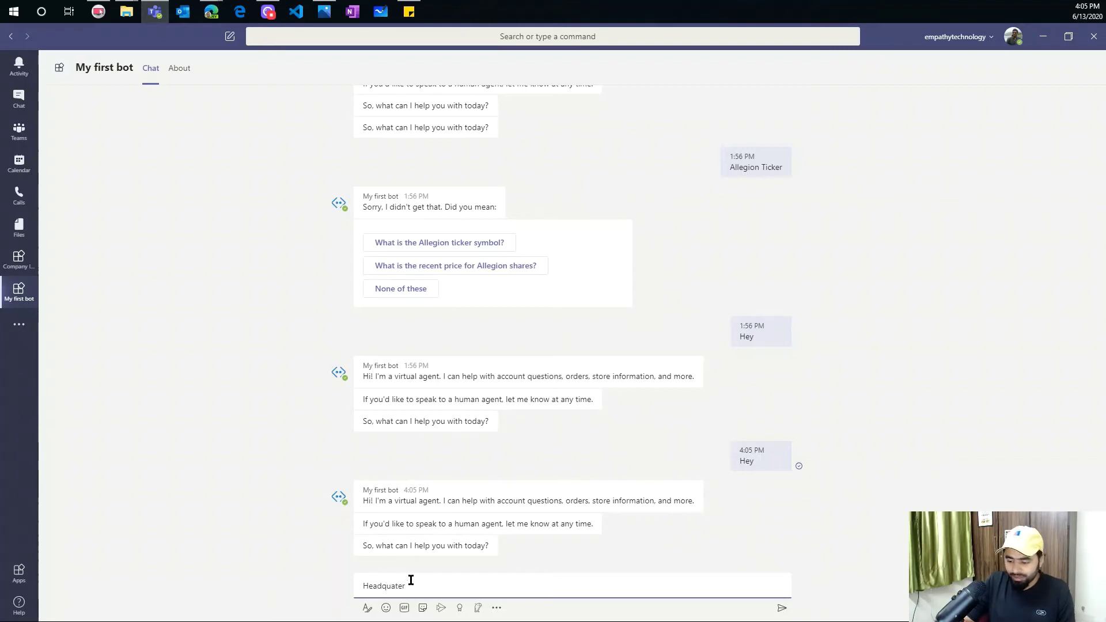
pyautogui.press('Home')
pyautogui.write('VcCompan')
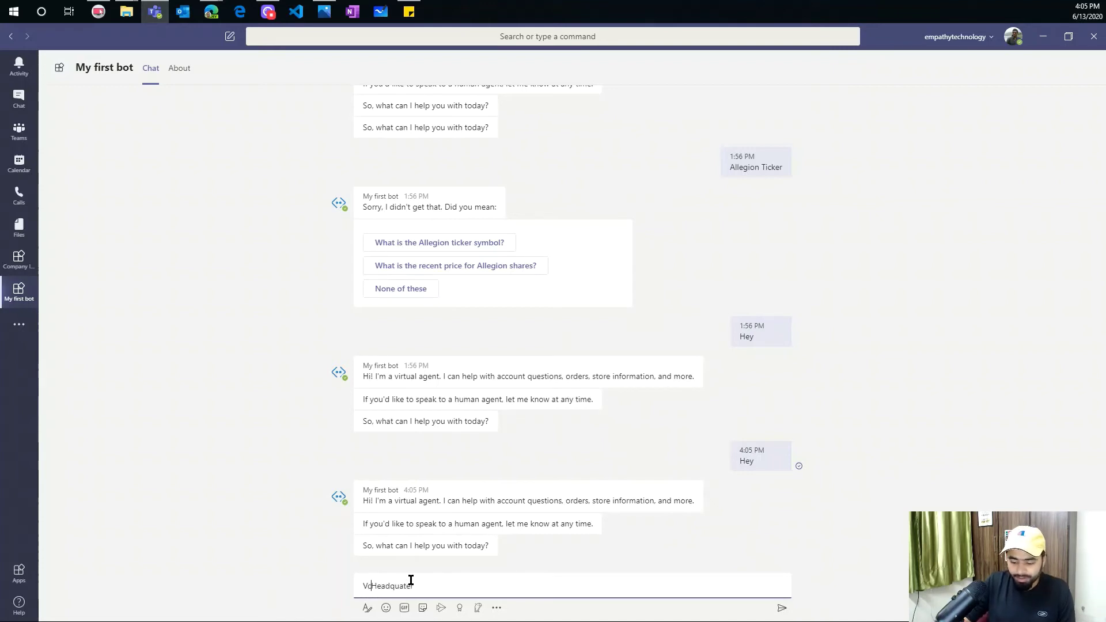
pyautogui.write('y')
pyautogui.press('Return')
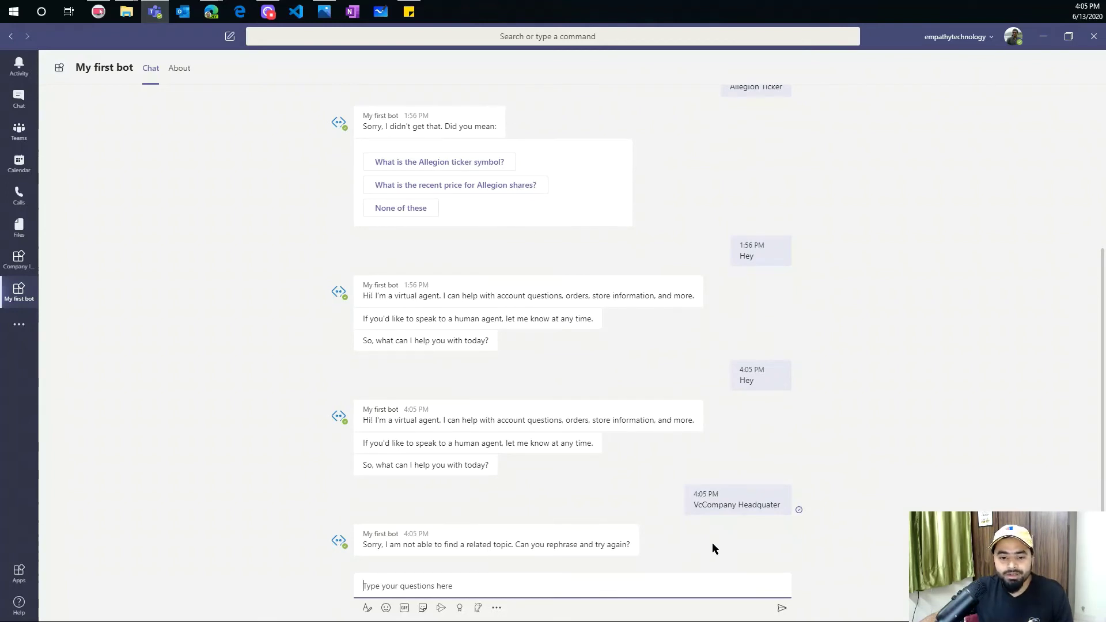
pyautogui.moveTo(517, 545); pyautogui.dragTo(616, 544)
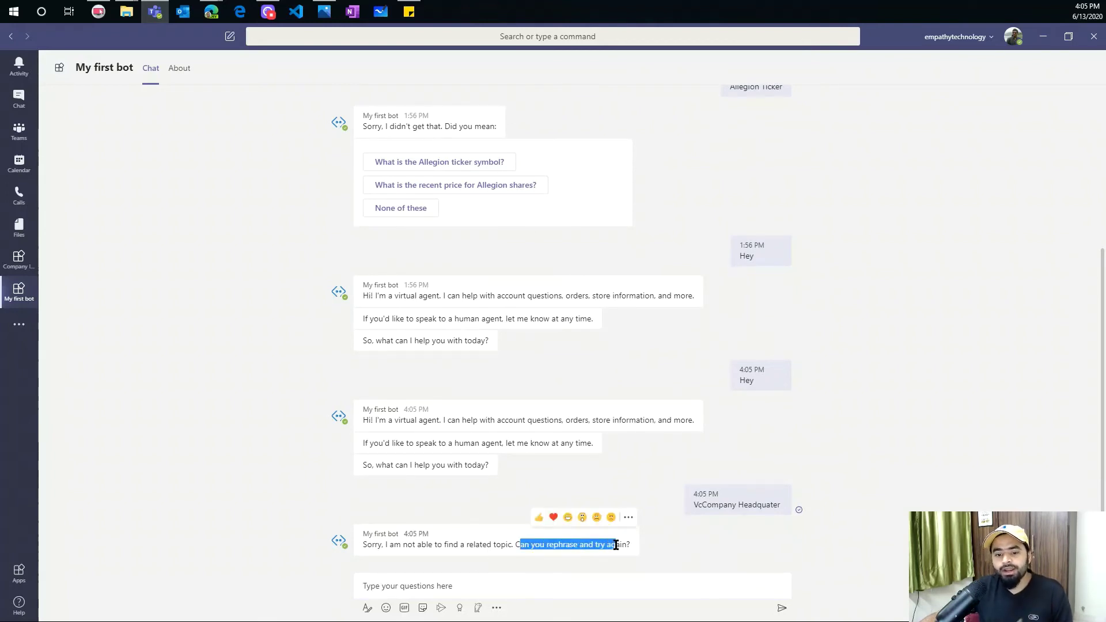
# Step: Send the message "Company Headquater" to My first bot
pyautogui.click(623, 583)
pyautogui.write('Compa')
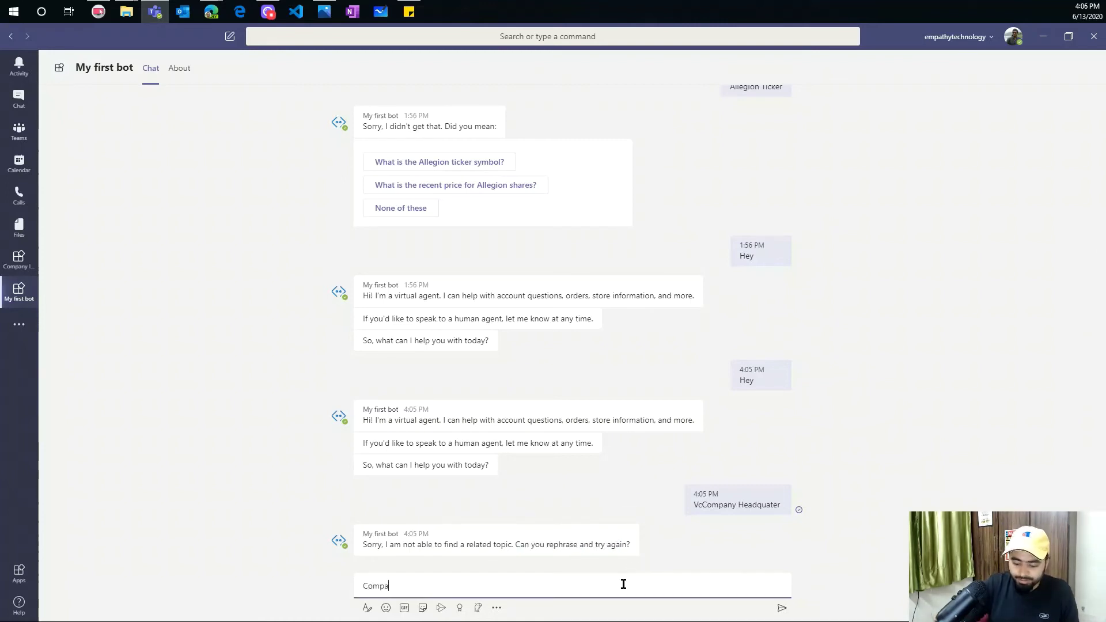
pyautogui.write('ny Headquater')
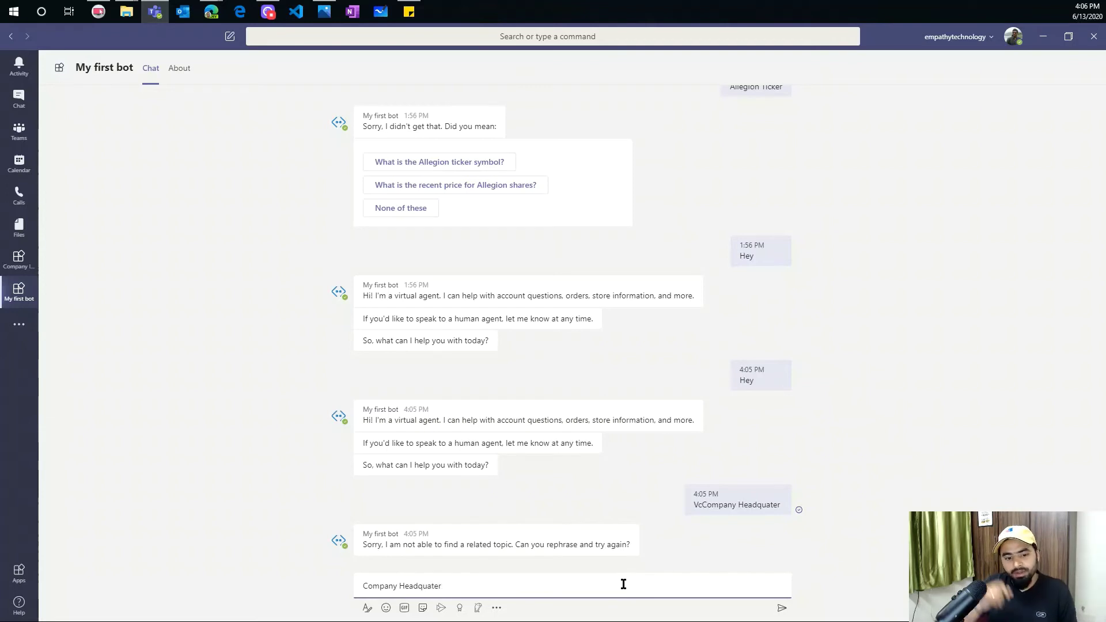
pyautogui.press('Return')
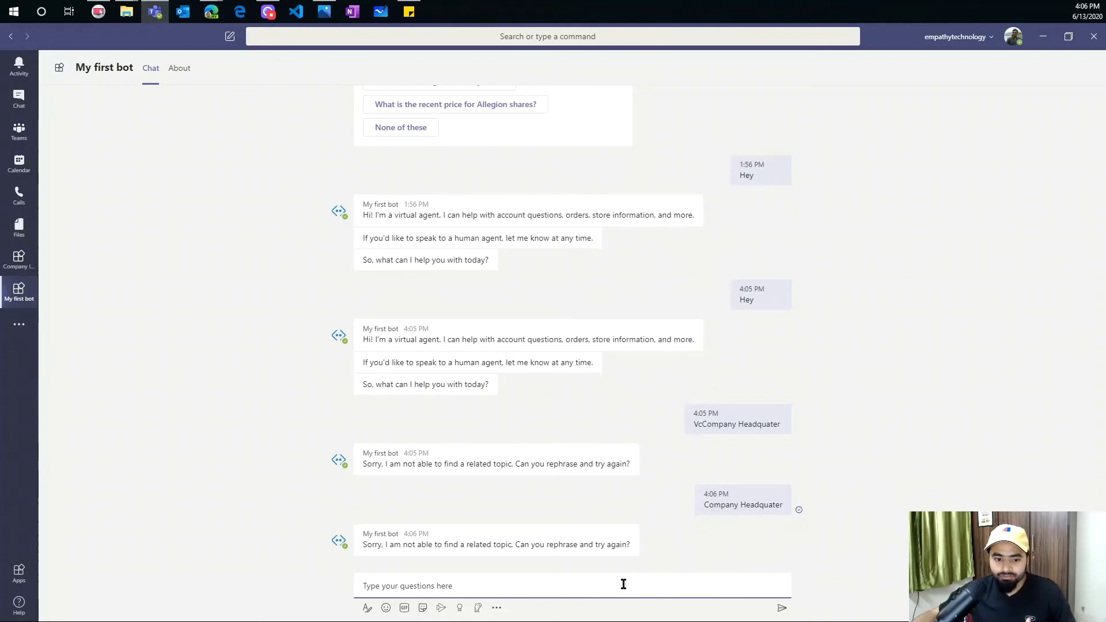
# Step: Send the message "Headquater" to My first bot
pyautogui.write('H')
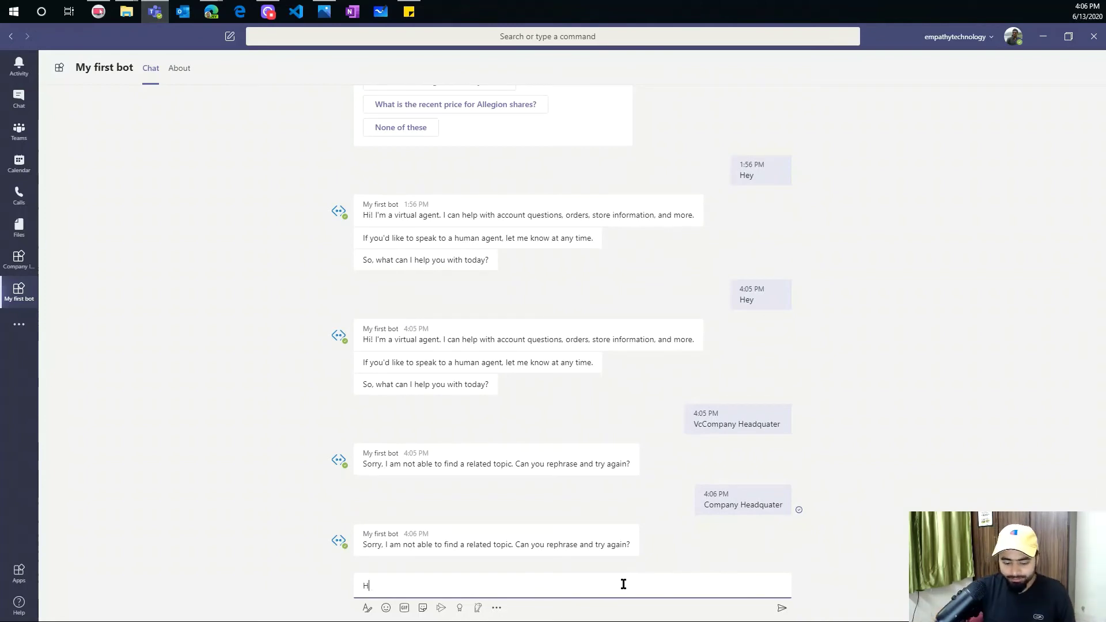
pyautogui.write('eadquater')
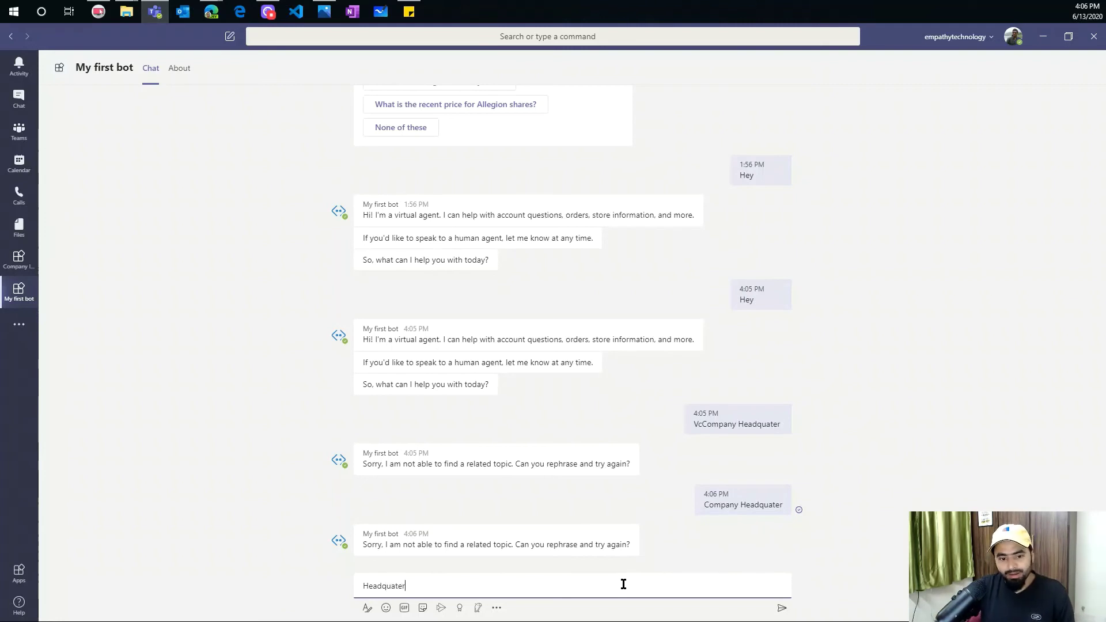
pyautogui.press('Return')
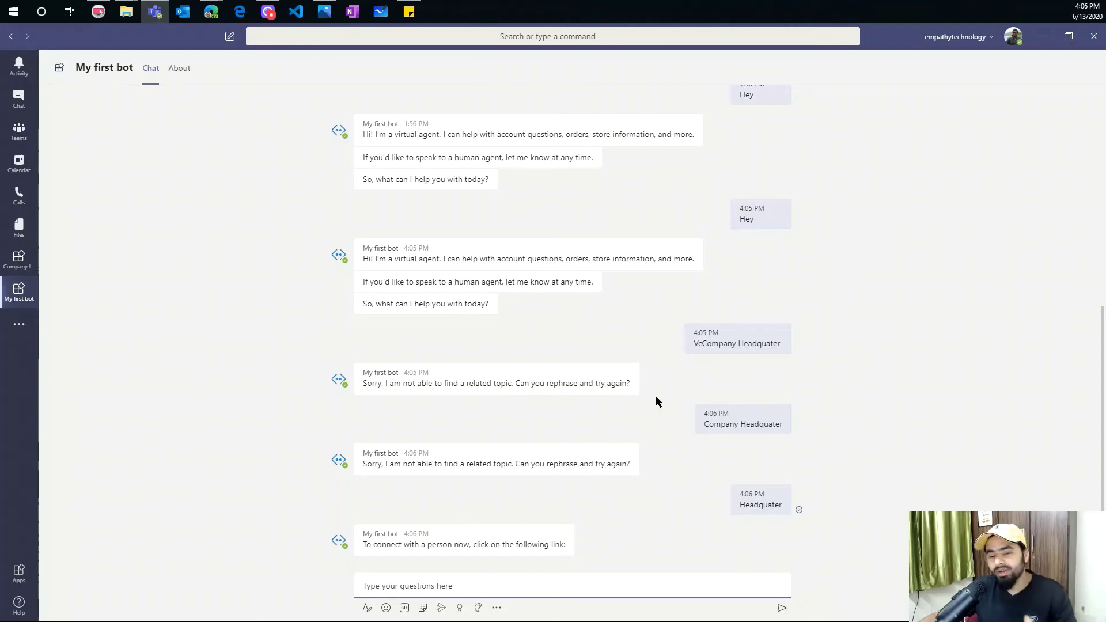
# Step: Choose the earlier suggestion "What is the recent price for Allegion shares?" and answer Yes to whether the reply helped
pyautogui.scroll(10, 655, 395)
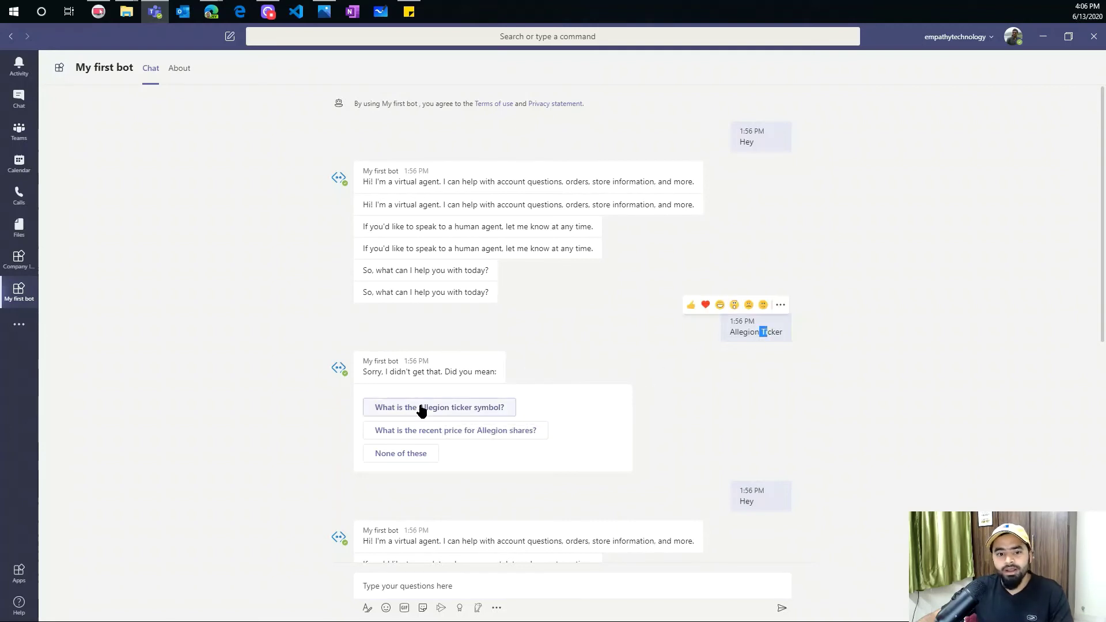
pyautogui.click(421, 431)
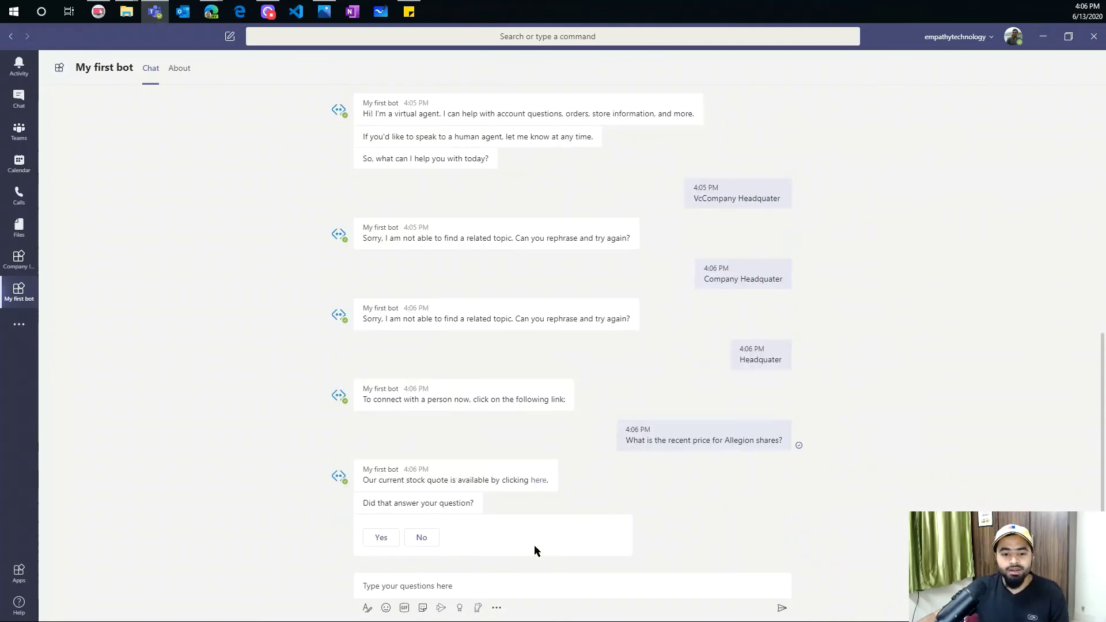
pyautogui.click(380, 539)
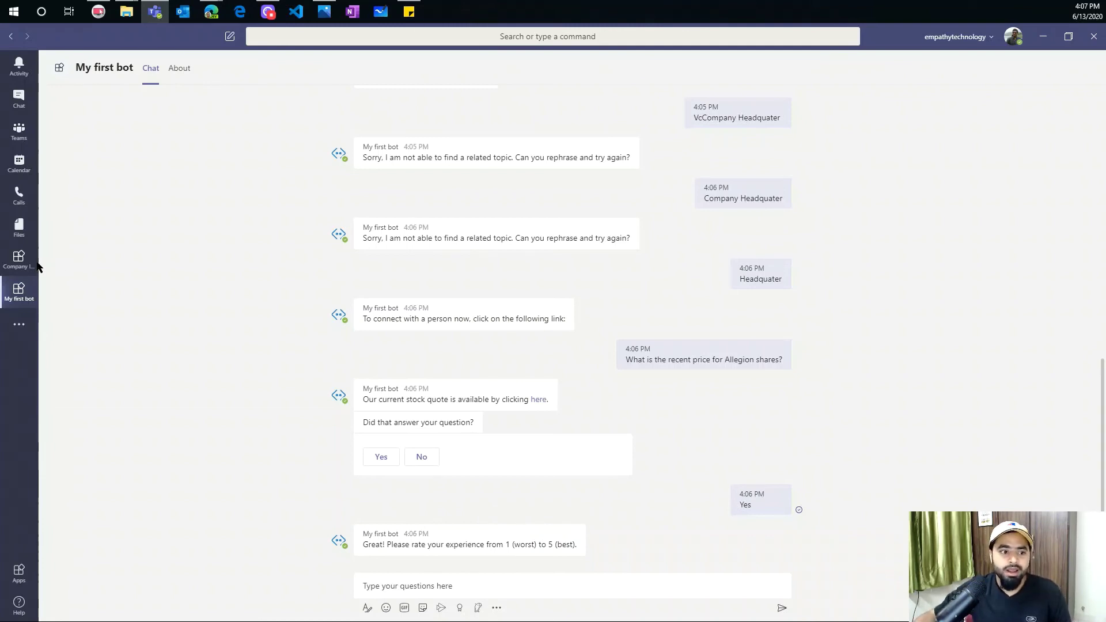
# Step: Open the Company Intranet app and send "Hey" to the My first bot chat embedded on its page
pyautogui.click(19, 260)
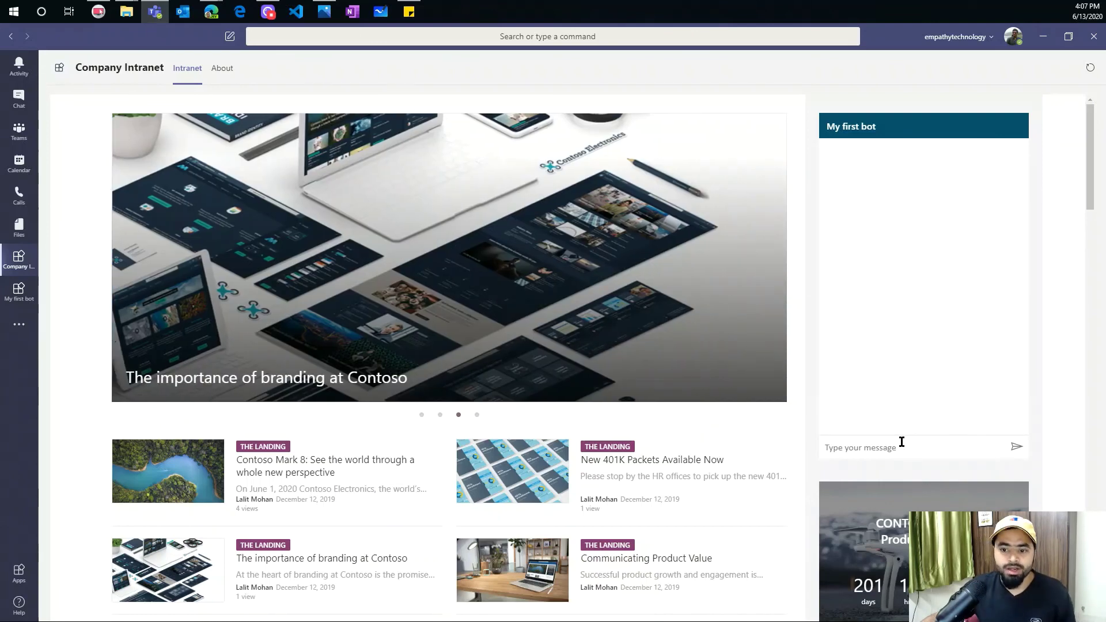
pyautogui.write('Hey')
pyautogui.press('Return')
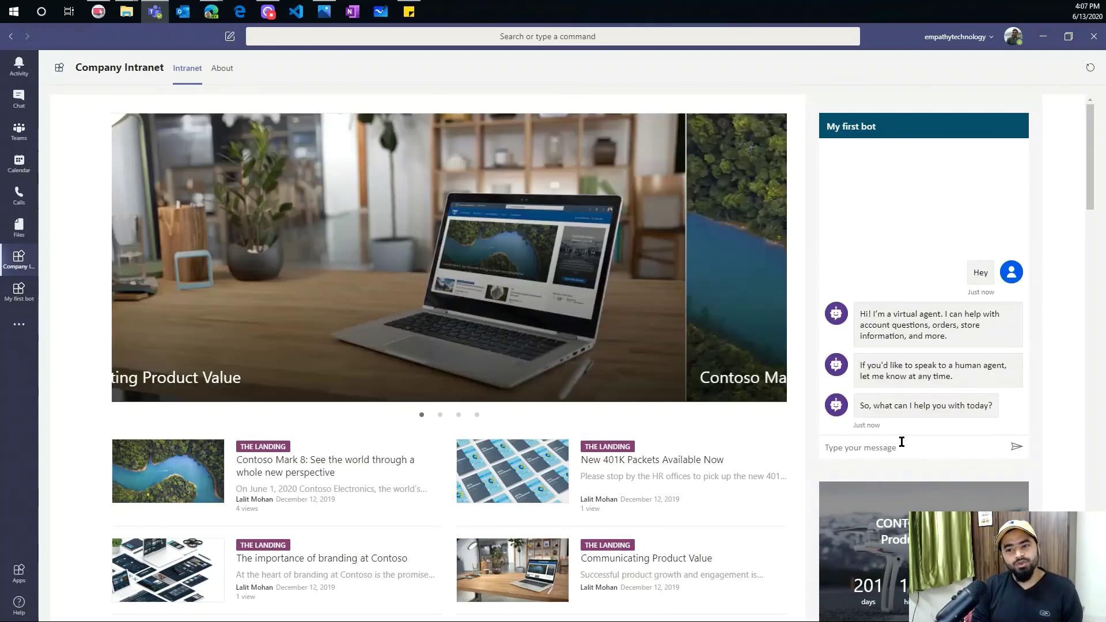
# Step: Send "Allegion Ticker" to the embedded bot and choose the suggestion "What is the recent price for Allegion shares?"
pyautogui.write('Allegio')
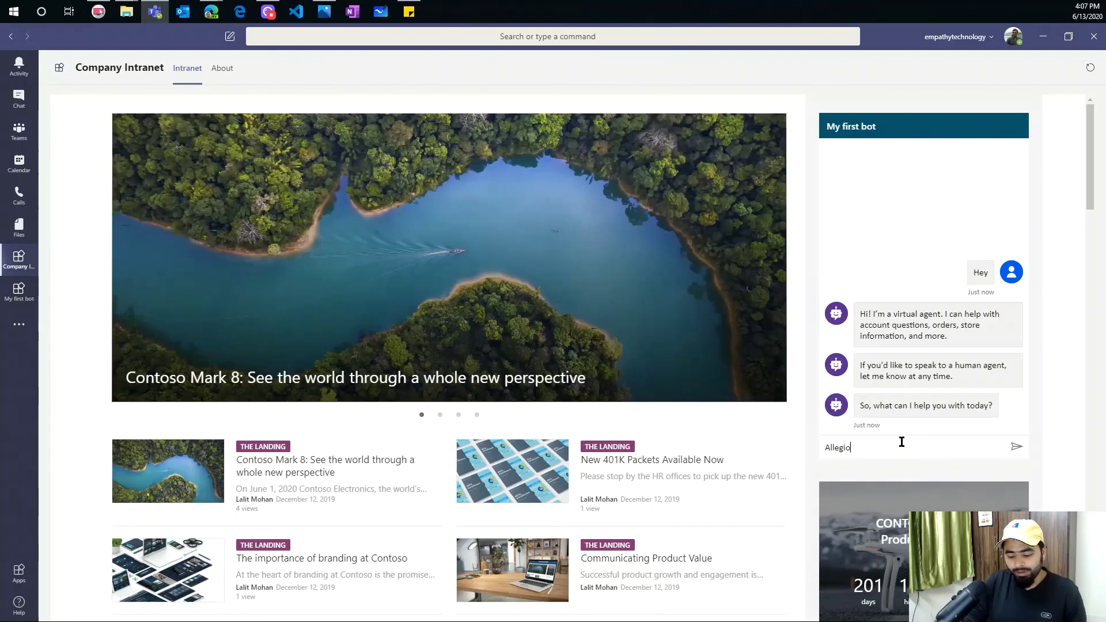
pyautogui.write('n Ticker')
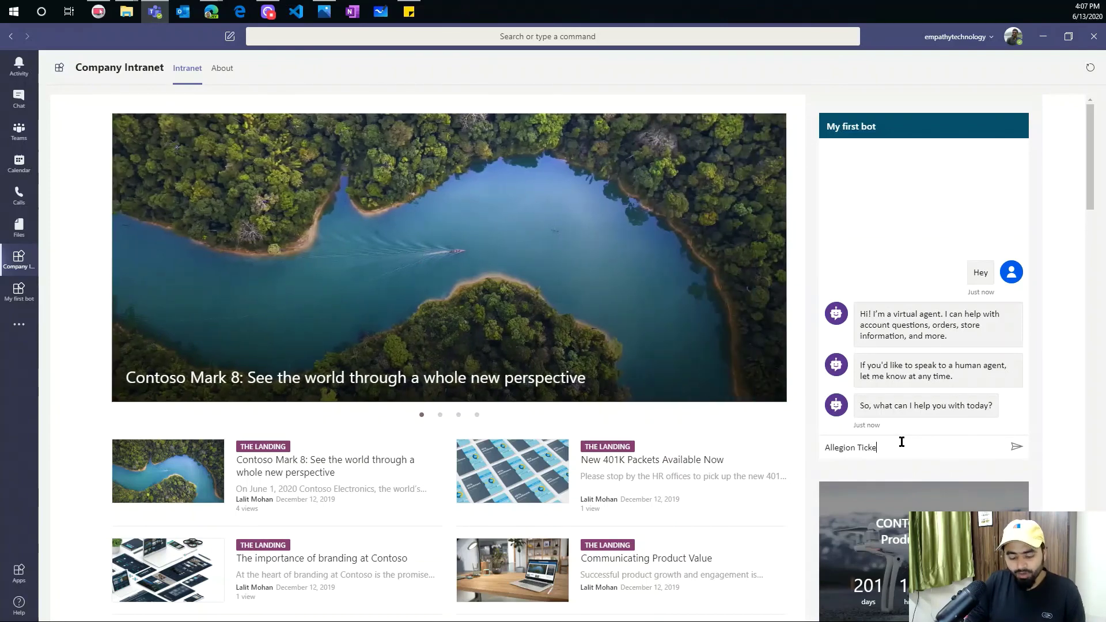
pyautogui.press('Return')
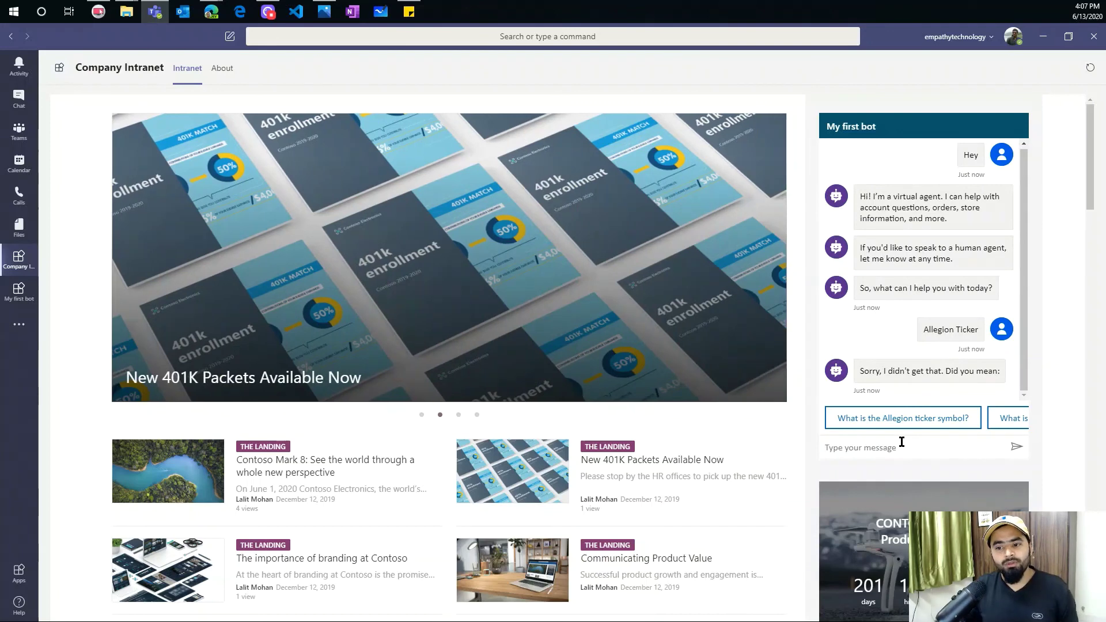
pyautogui.click(1017, 417)
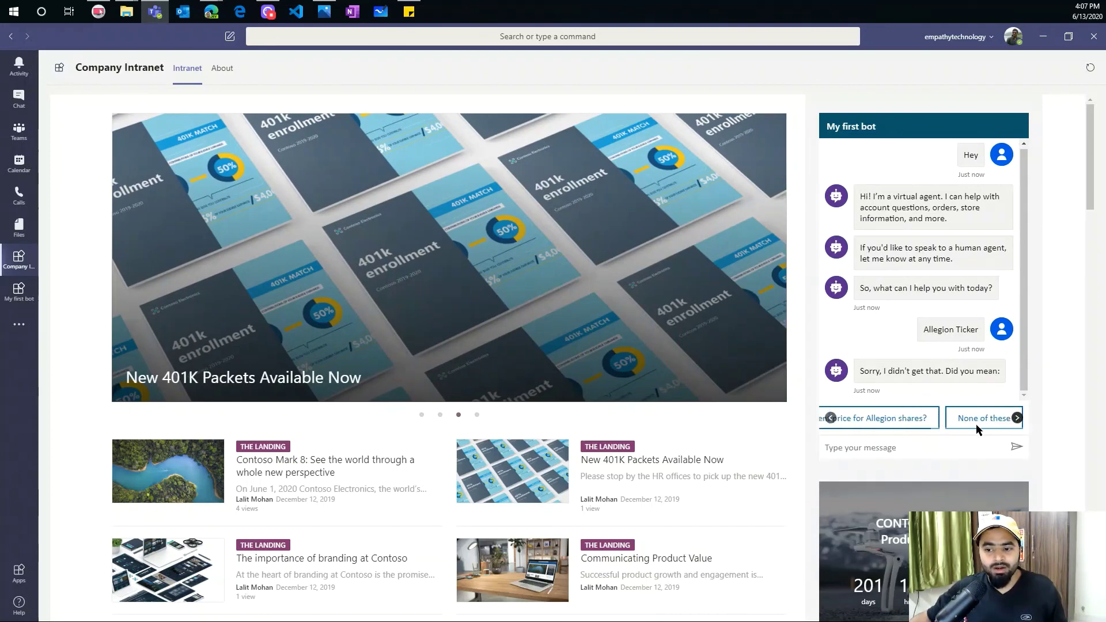
pyautogui.click(889, 420)
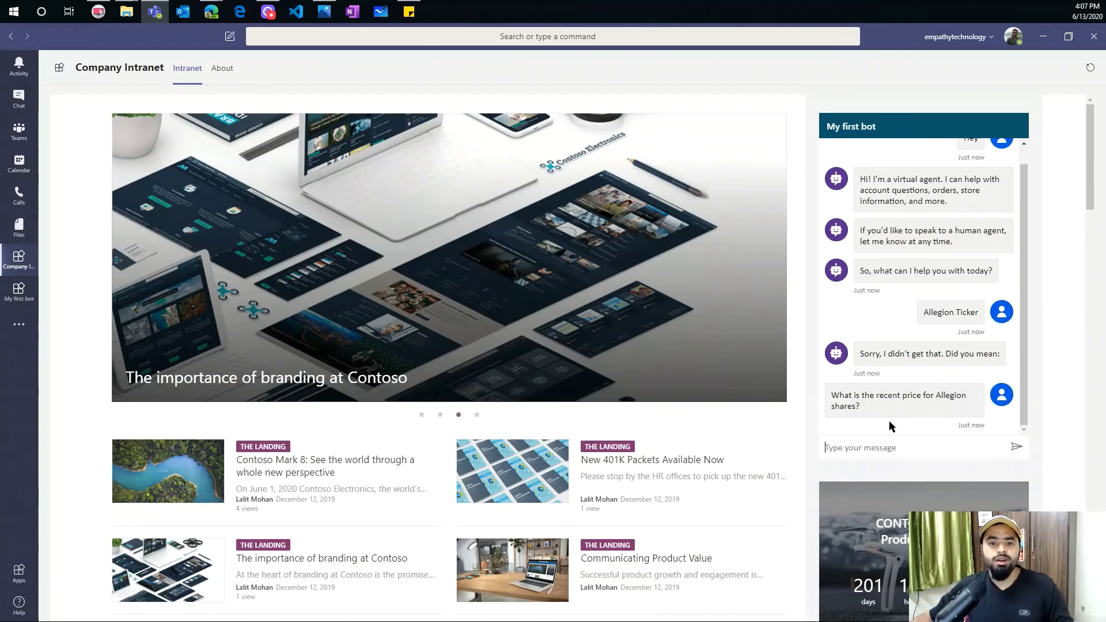